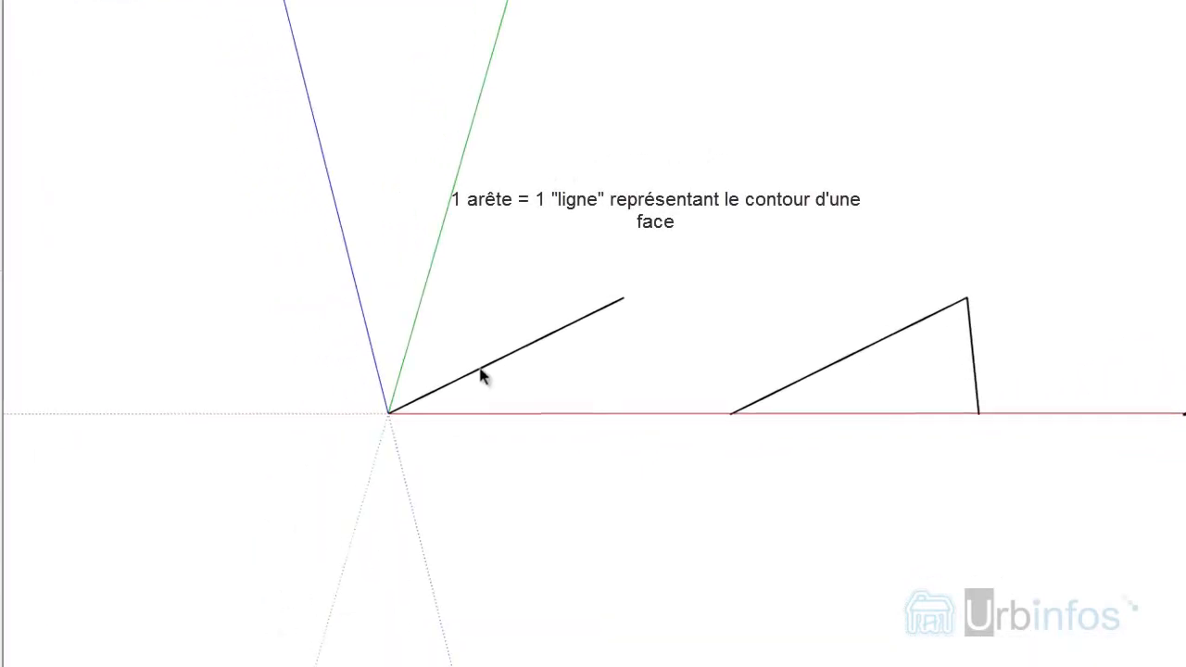
- Select the single free edge and each edge of the open two-edge shape in turn, then clear the selection
left_click(481, 373)
left_click(621, 306)
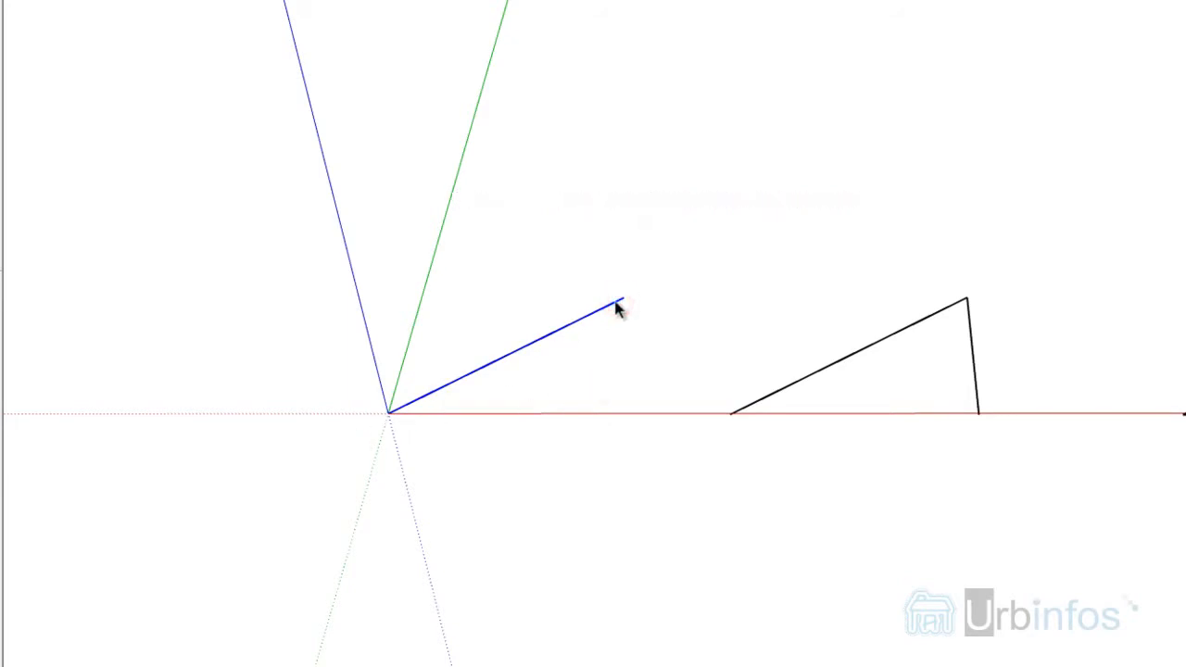
left_click(852, 357)
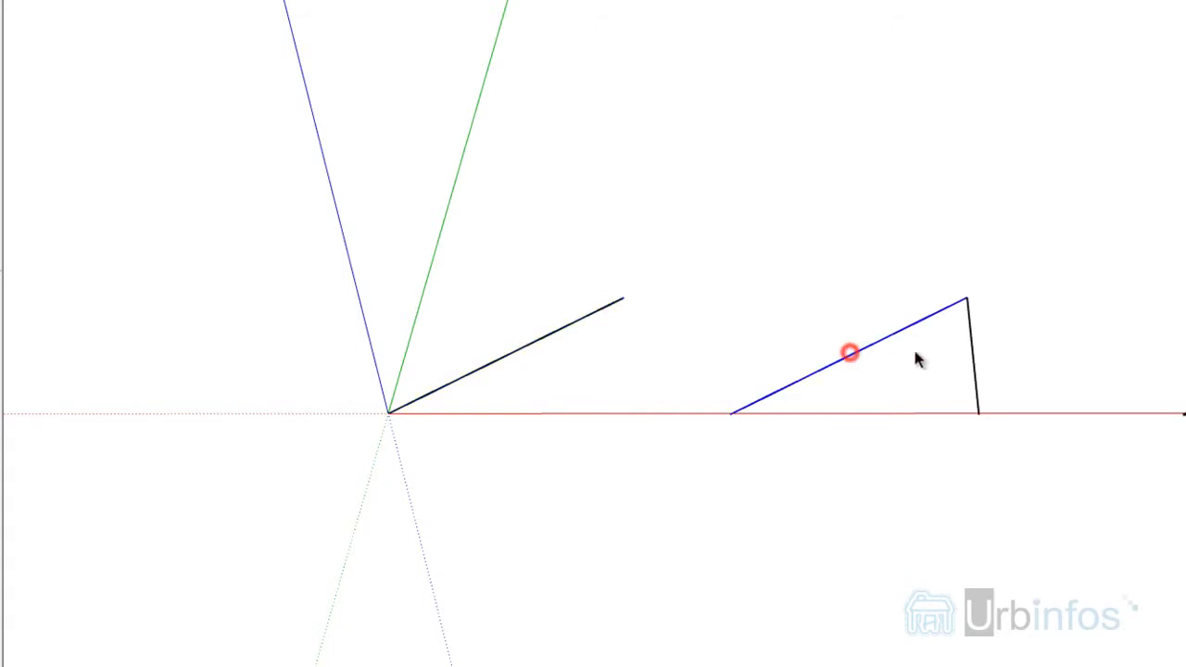
left_click(973, 323)
left_click(729, 380)
- Select each of the three edges bounding the filled triangle in turn, then clear the selection
middle_click_drag(810, 398, 331, 395, "shift")
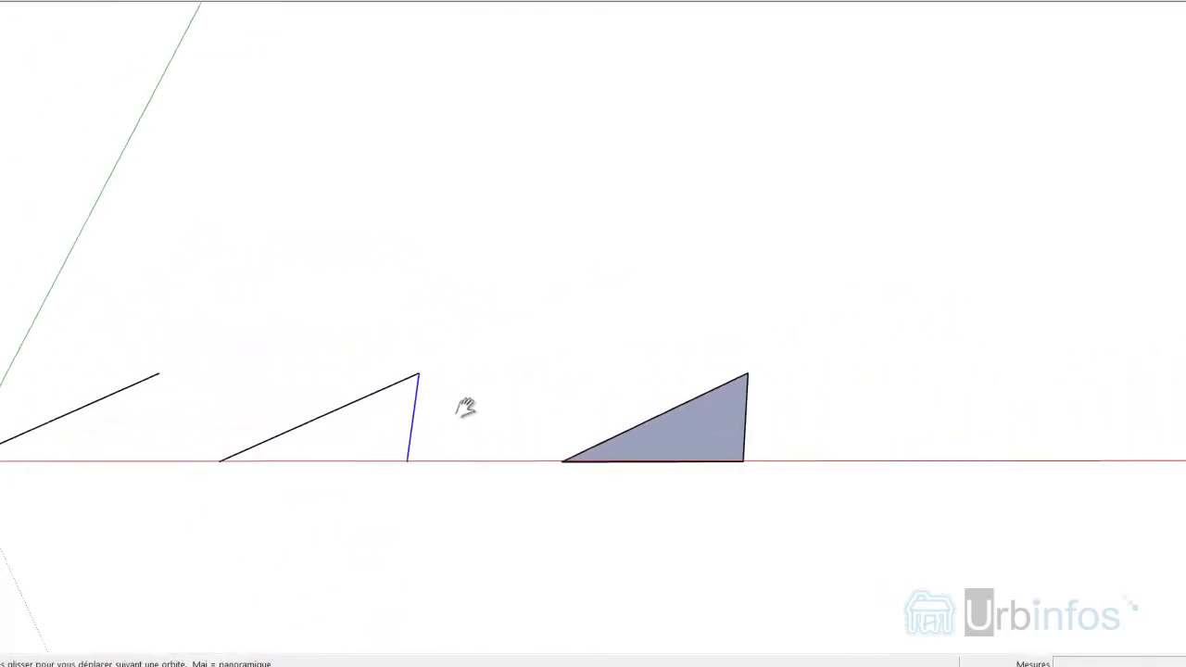
scroll(590, 354, "up", 2)
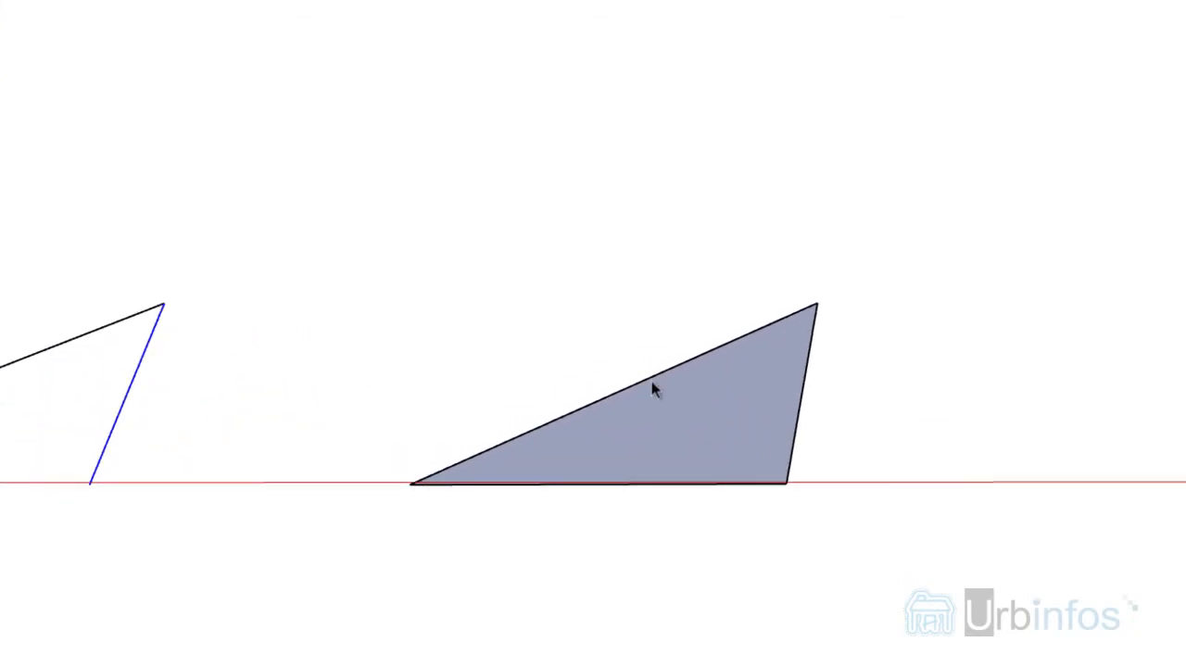
left_click(666, 372)
left_click(808, 364)
left_click(761, 483)
left_click(926, 454)
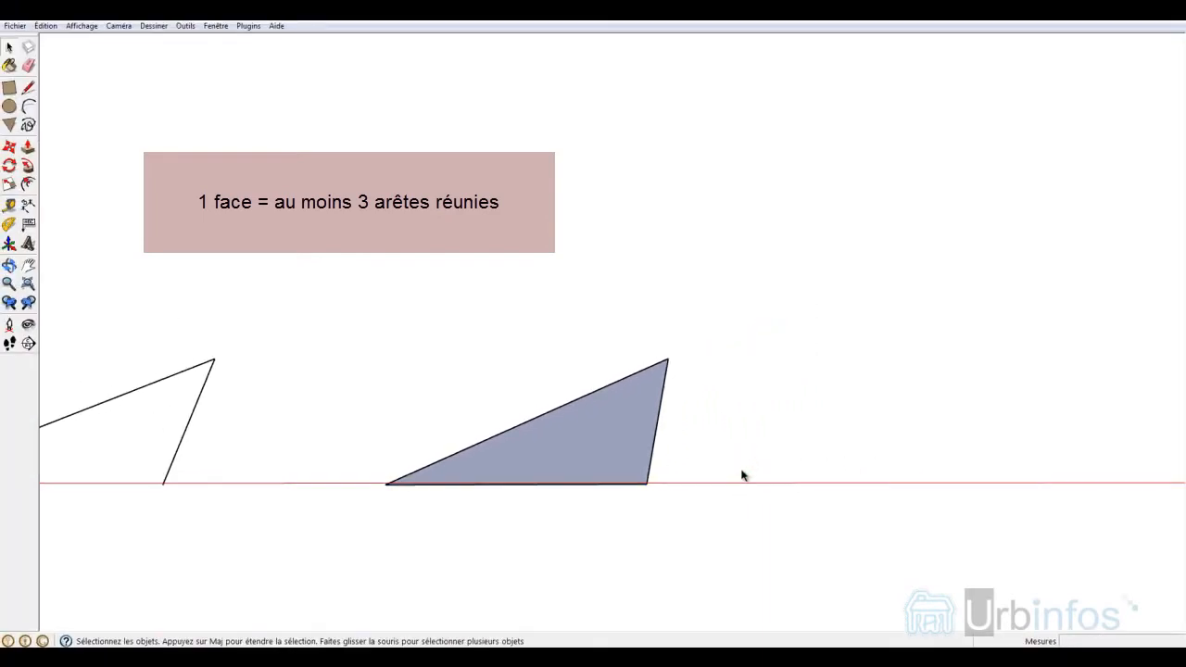
- Select only the filled triangle's face to examine it separately from its edges, then clear the selection
left_click(603, 436)
middle_click_drag(719, 409, 633, 414)
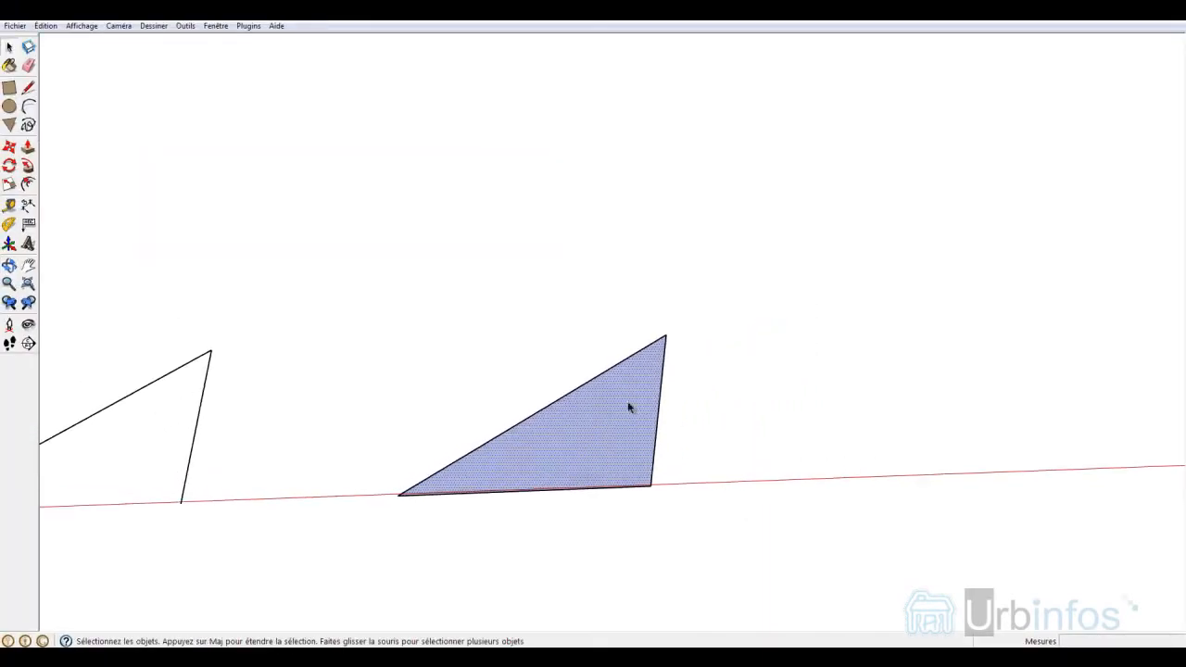
left_click(724, 344)
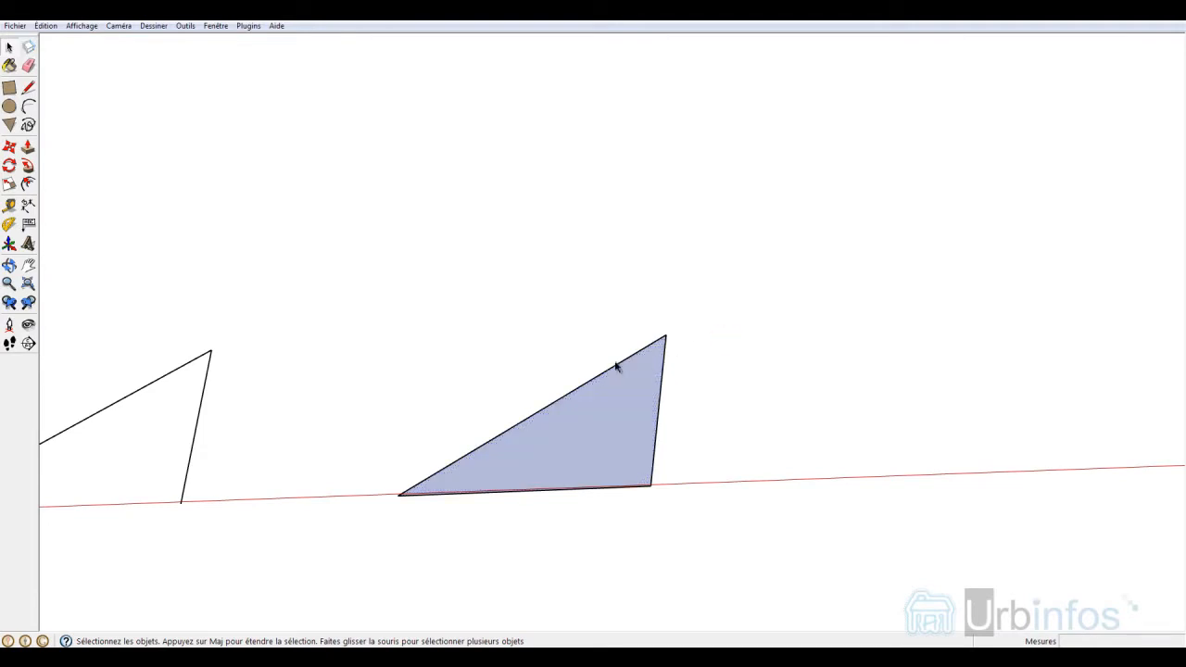
left_click(617, 395)
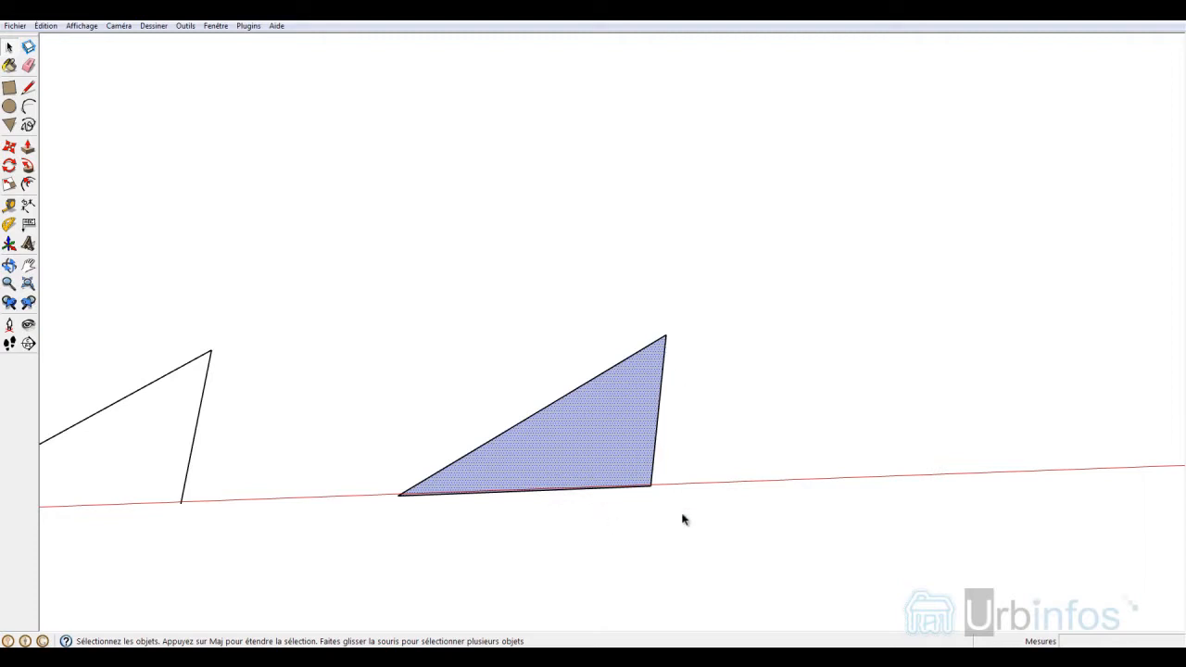
middle_click_drag(684, 516, 752, 466, "shift")
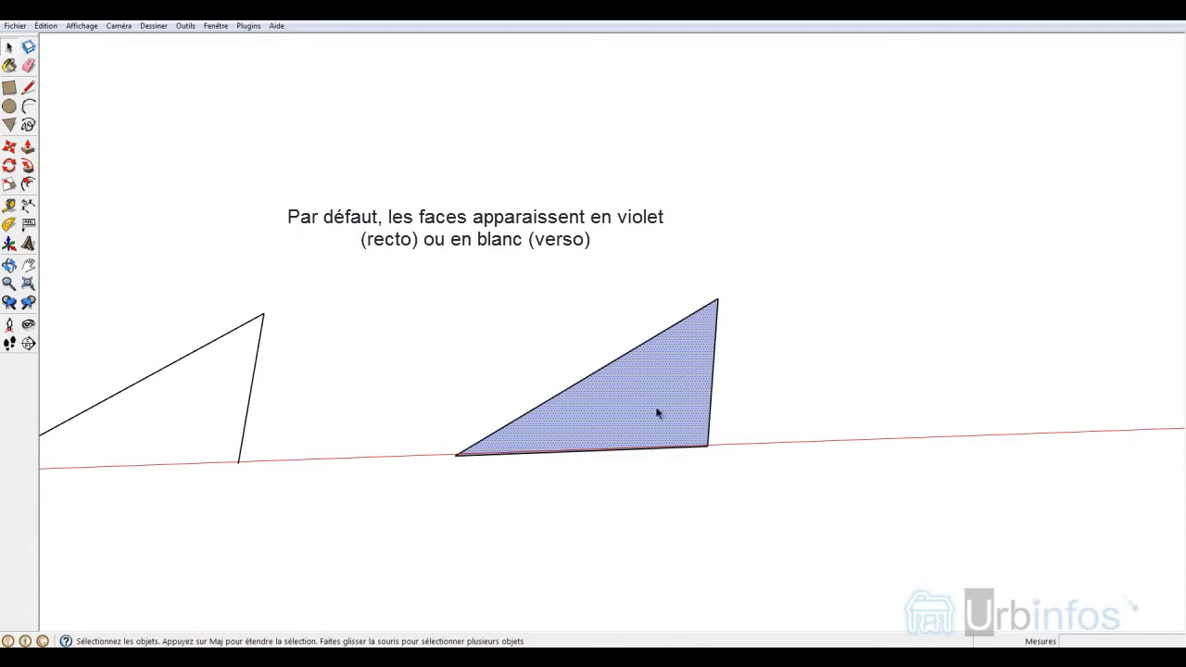
middle_click_drag(871, 488, 556, 455, "shift")
scroll(559, 456, "down", 1)
left_click(631, 397)
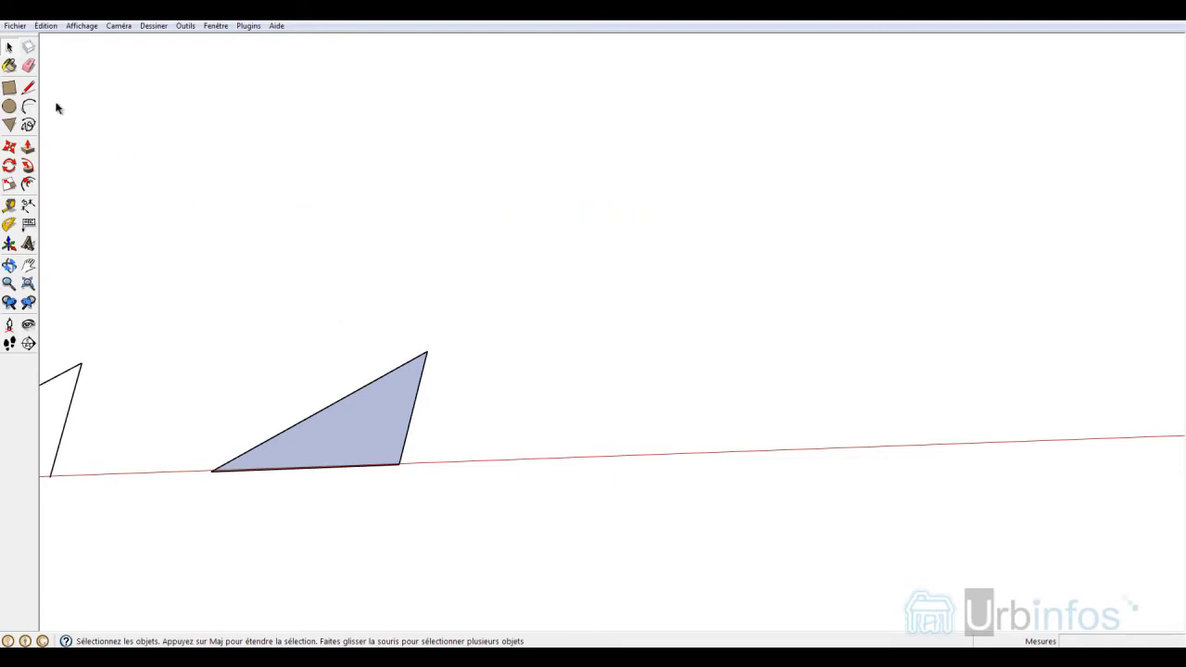
- Draw an open zigzag of five connected edges beside the filled triangle, with the second edge parallel to the red axis
left_click(29, 88)
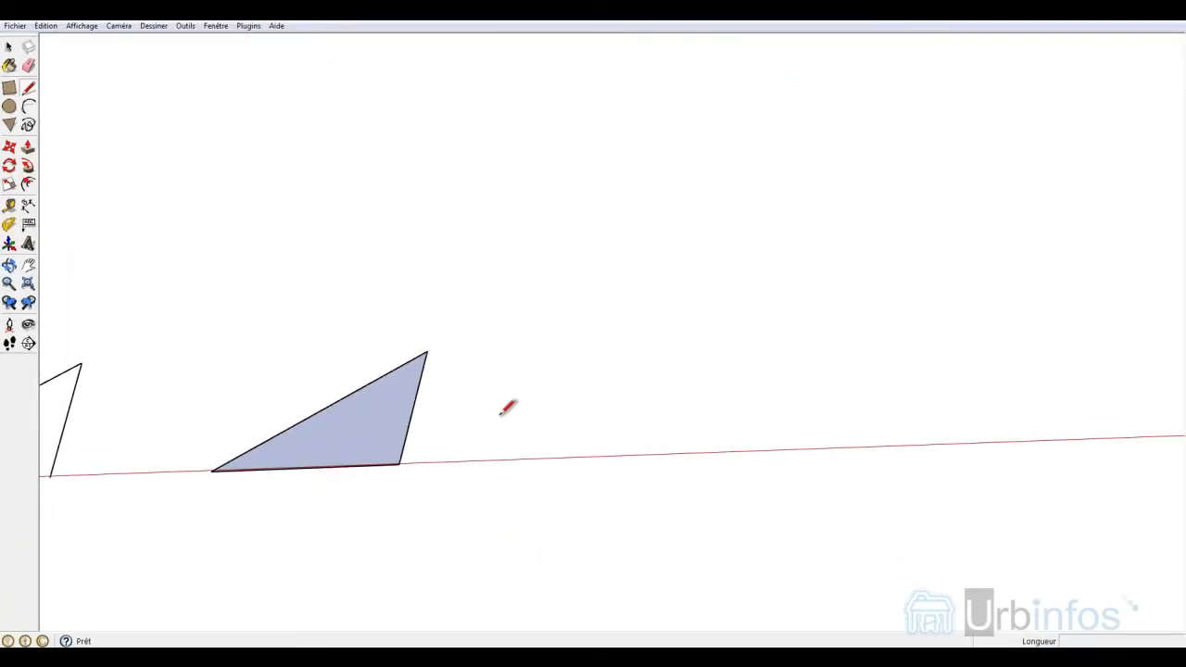
left_click(553, 376)
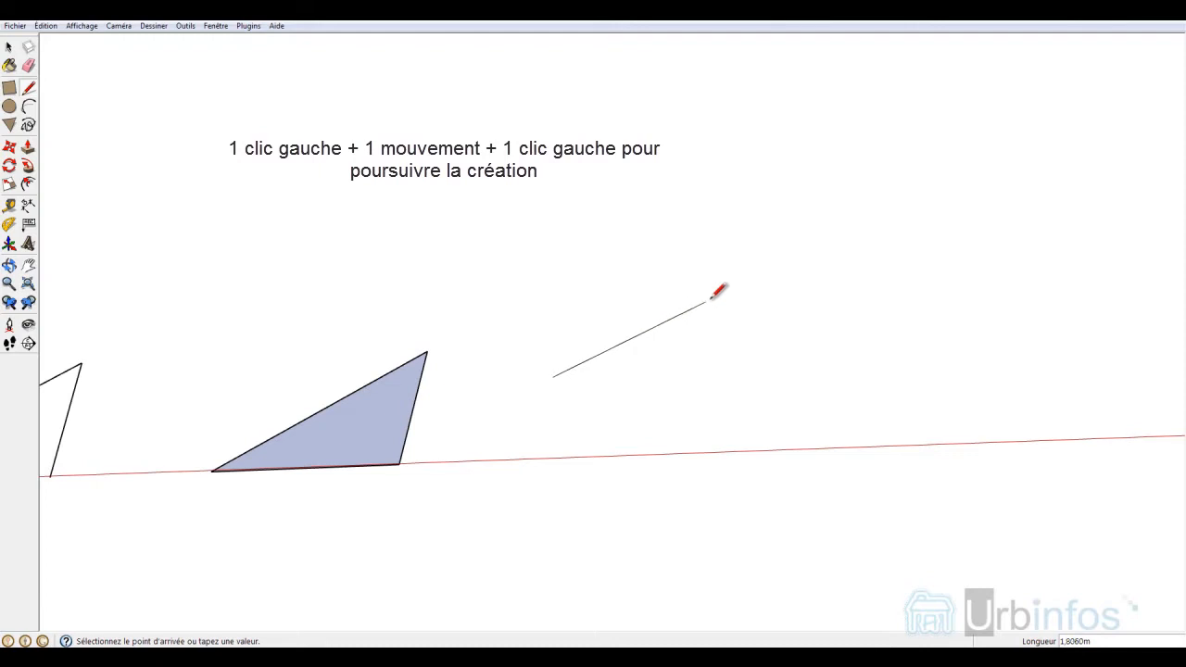
left_click(722, 293)
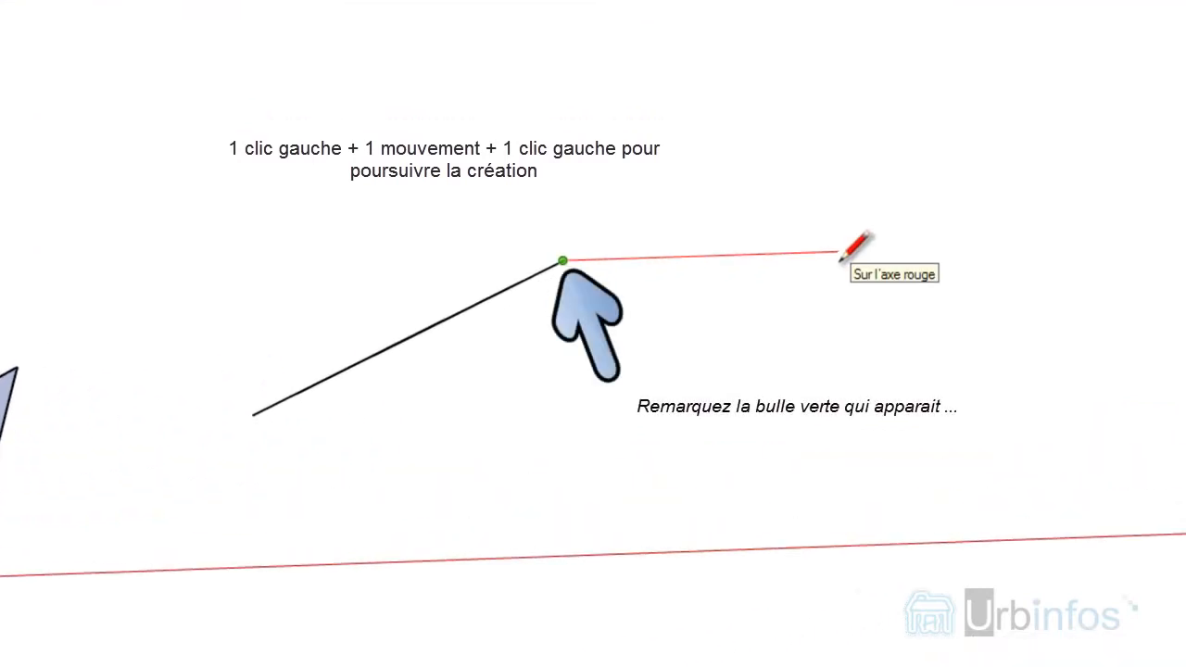
left_click(839, 251)
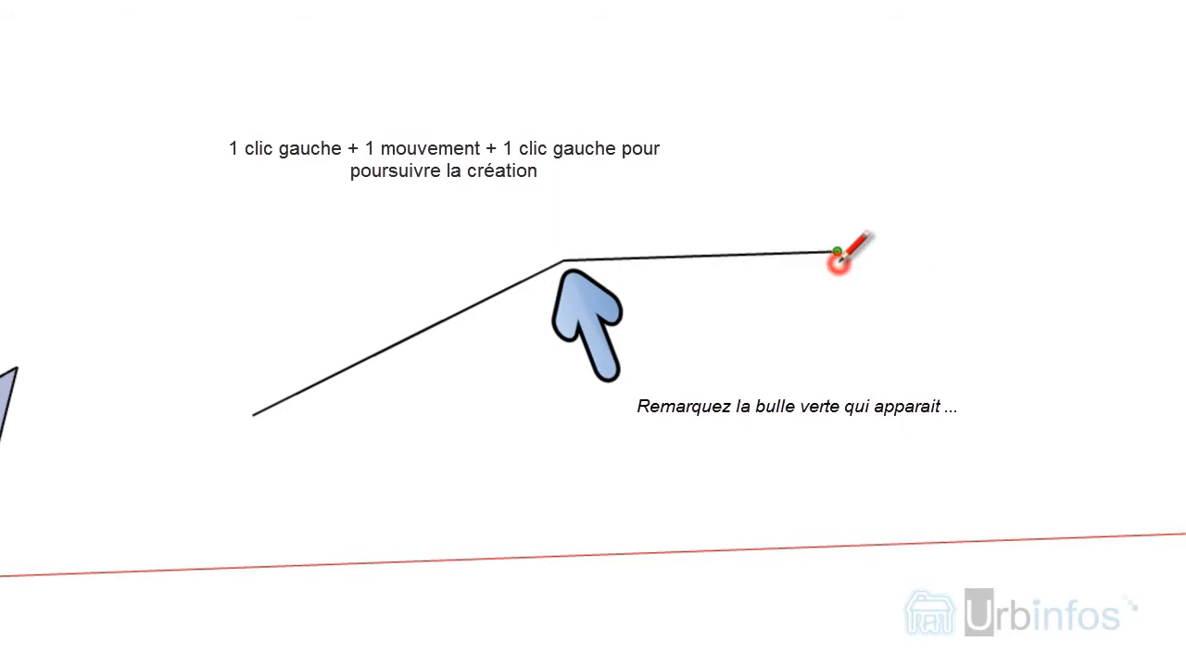
left_click(924, 391)
left_click(1035, 200)
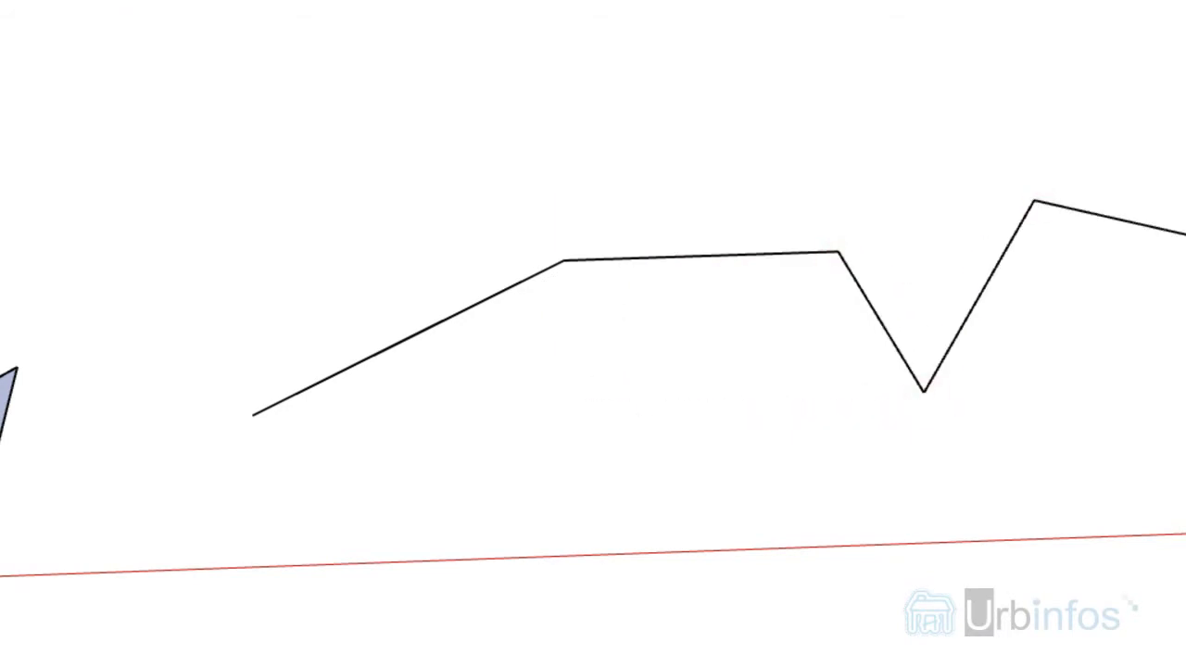
middle_click_drag(1065, 282, 824, 292, "shift")
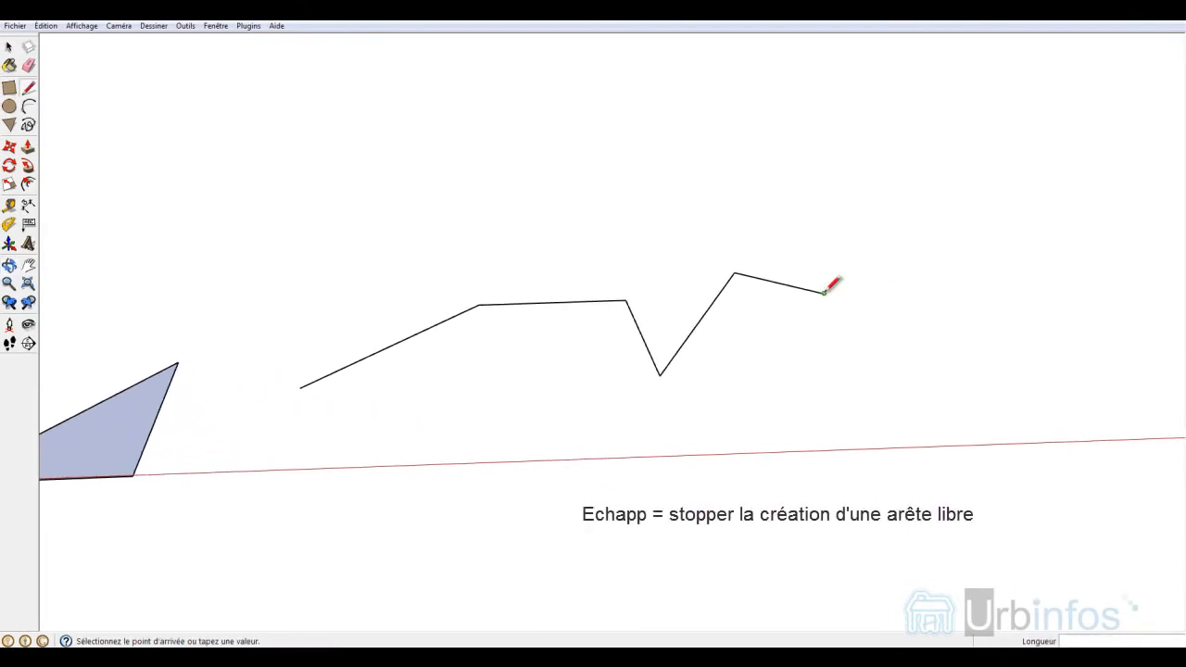
key("Escape")
- Select all the edges of the open zigzag line together, then clear the selection
scroll(832, 286, "down", 3)
key("space")
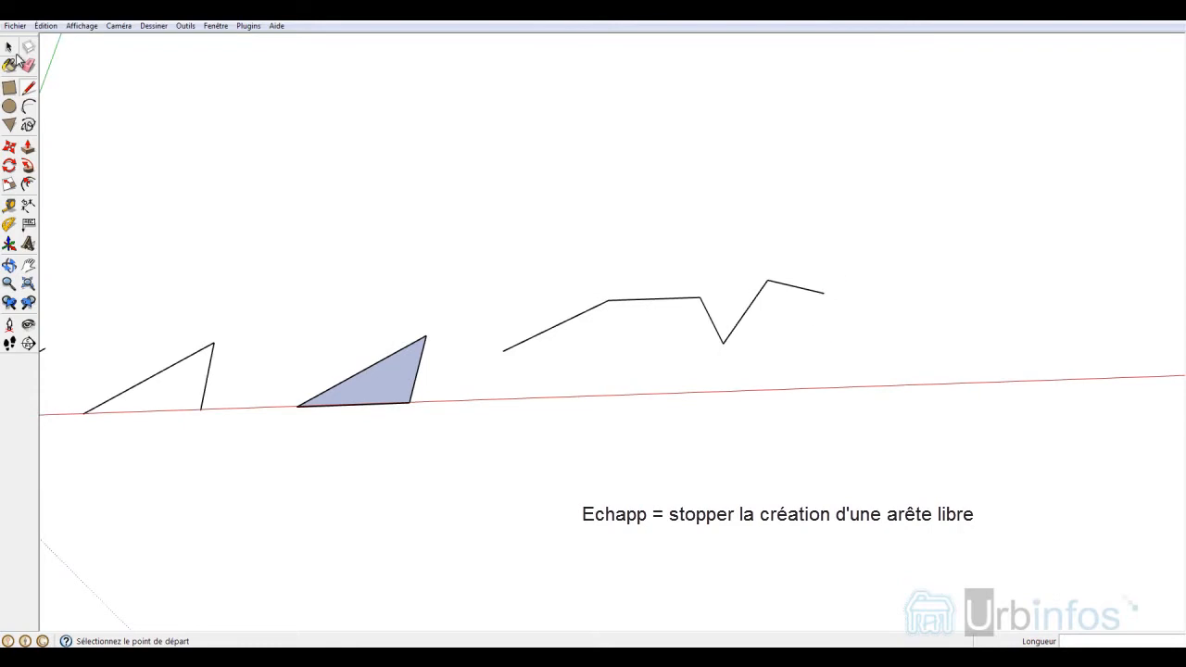
left_click_drag(827, 385, 1021, 462)
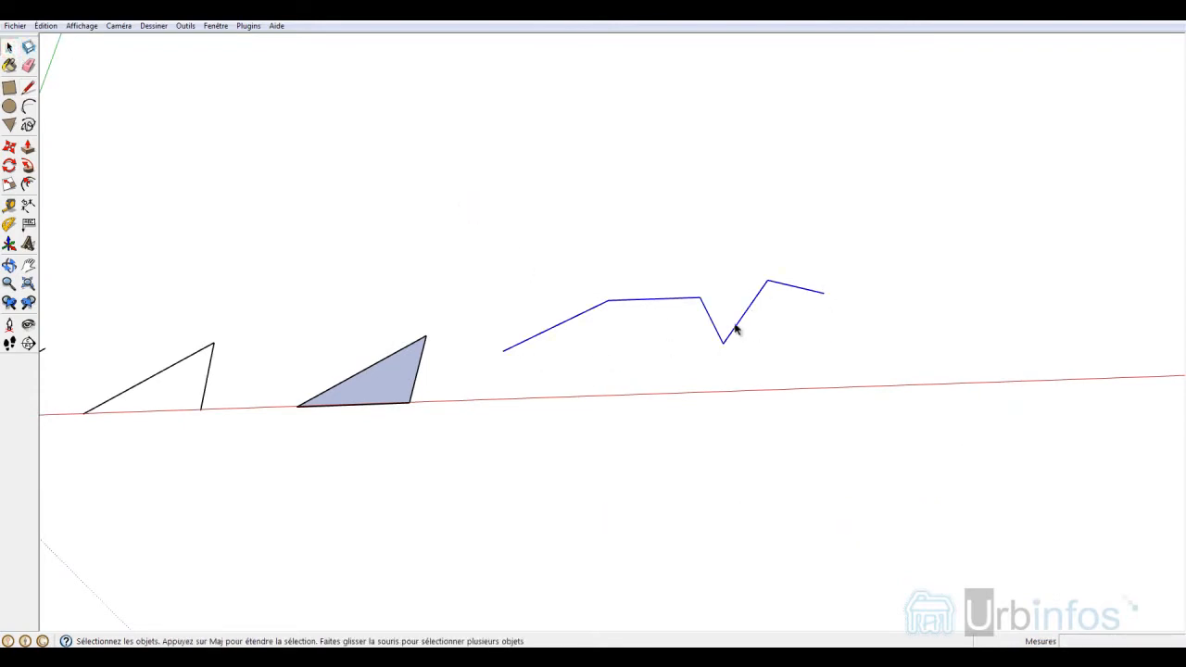
left_click(450, 182)
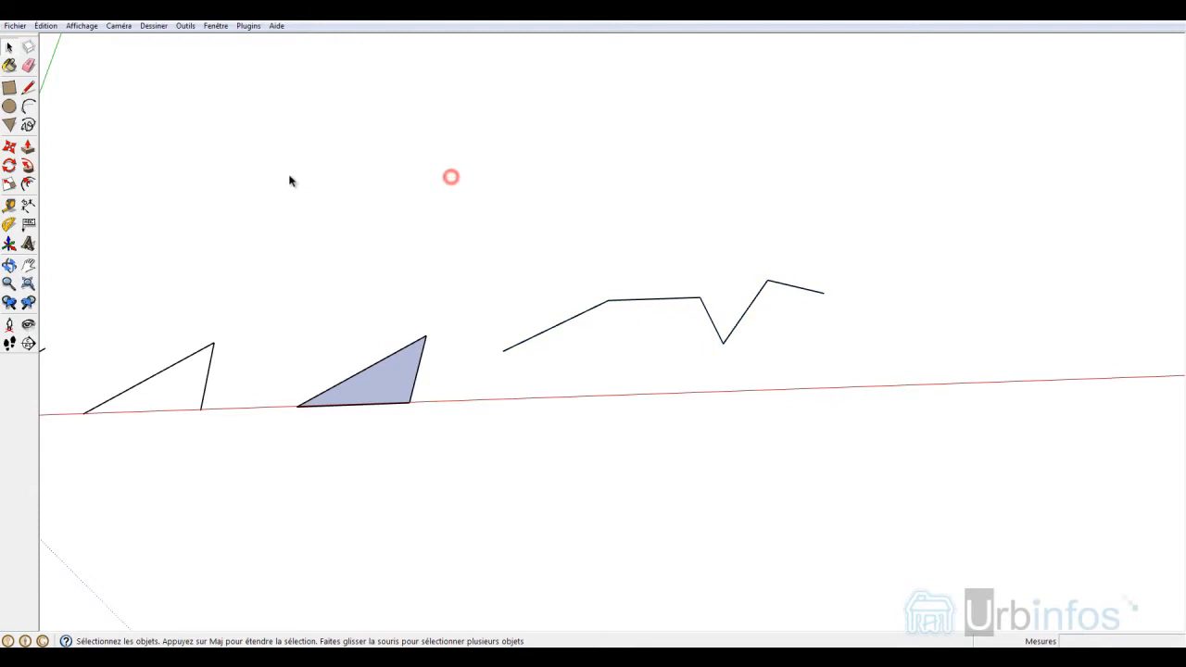
- Draw a closed triangular face with the Line tool beyond the zigzag, its base about 2.87 m long on the red axis
left_click(31, 88)
mouse_move(863, 350)
middle_mouse_down("shift")
mouse_move(509, 466)
mouse_move(313, 429)
middle_mouse_up("shift")
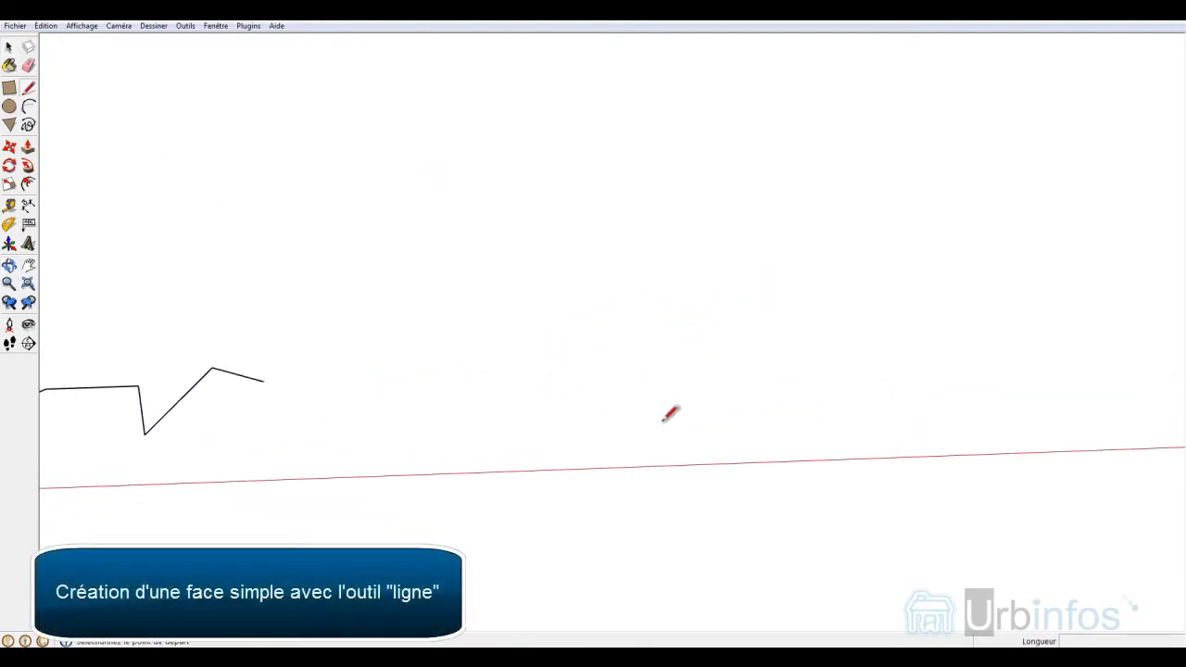
left_click(446, 473)
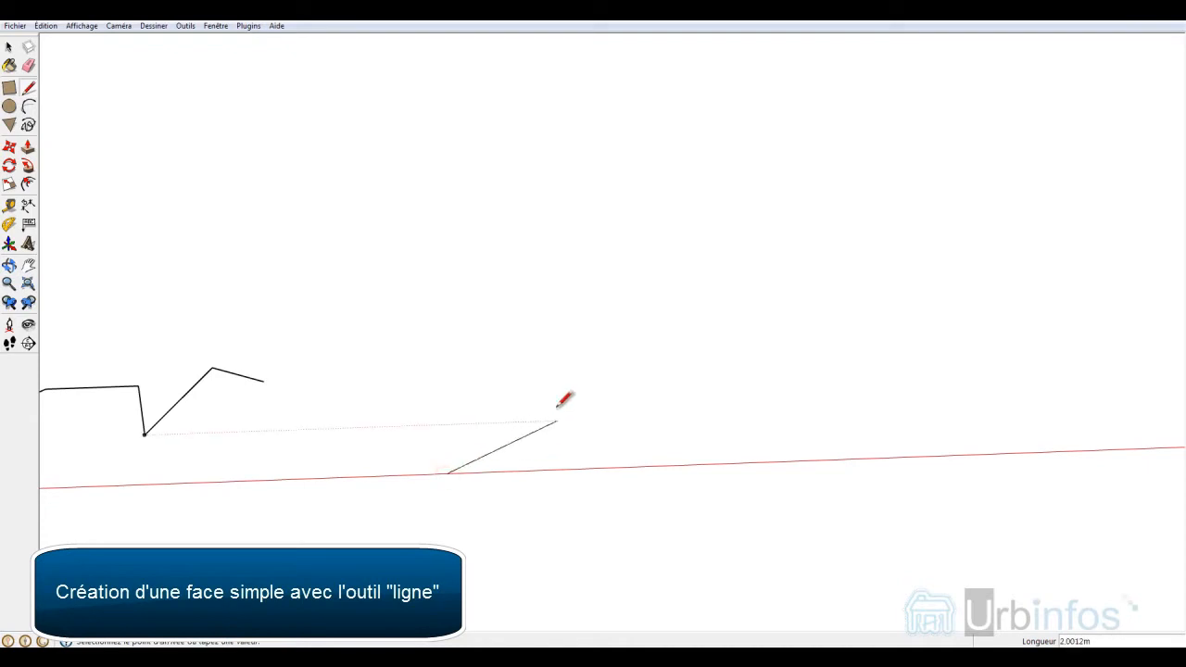
left_click(622, 370)
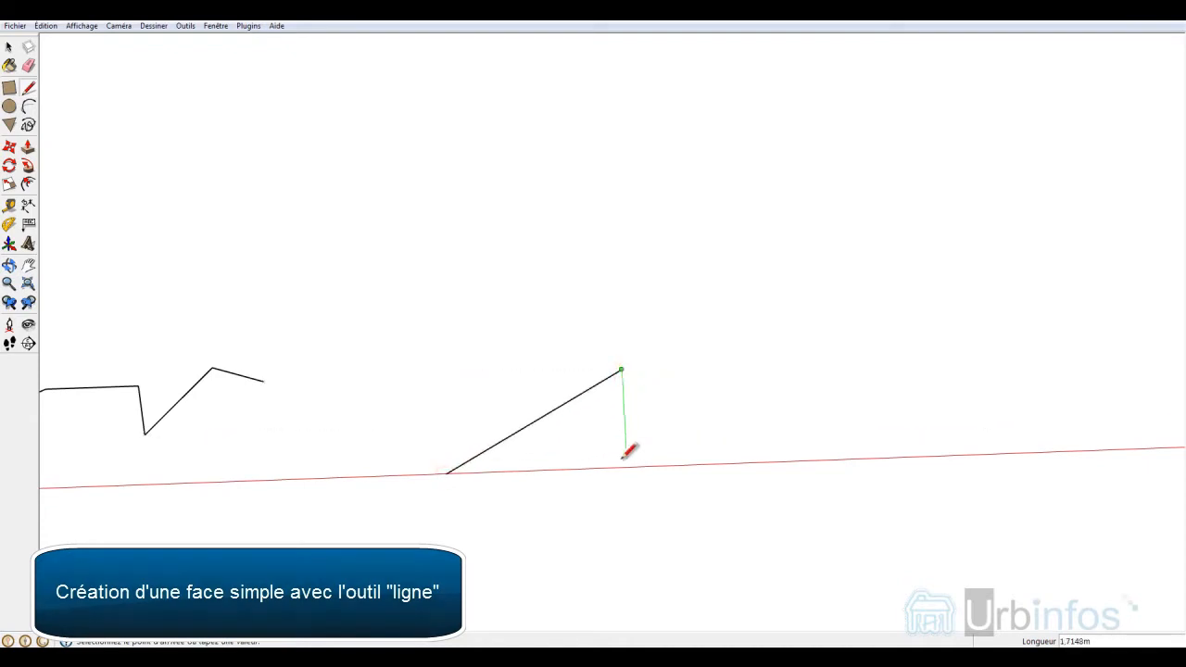
left_click(627, 466)
left_click(446, 473)
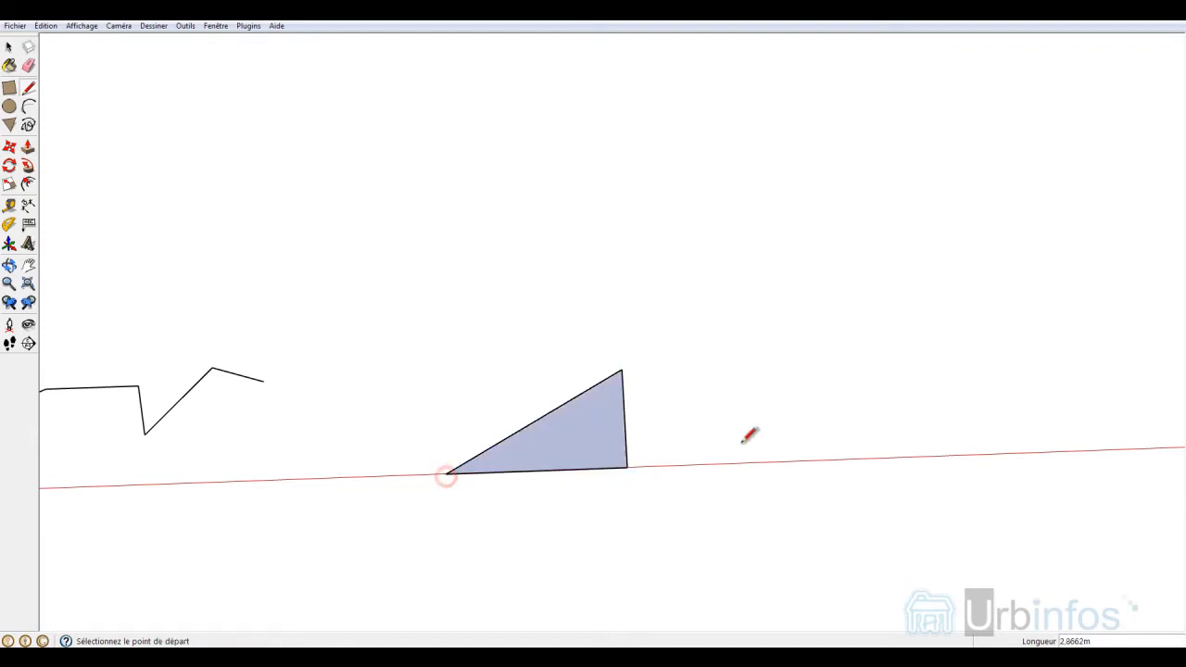
- Select the new triangle's face to examine it, then clear the selection
scroll(658, 468, "up", 3)
left_click(9, 46)
left_click(540, 404)
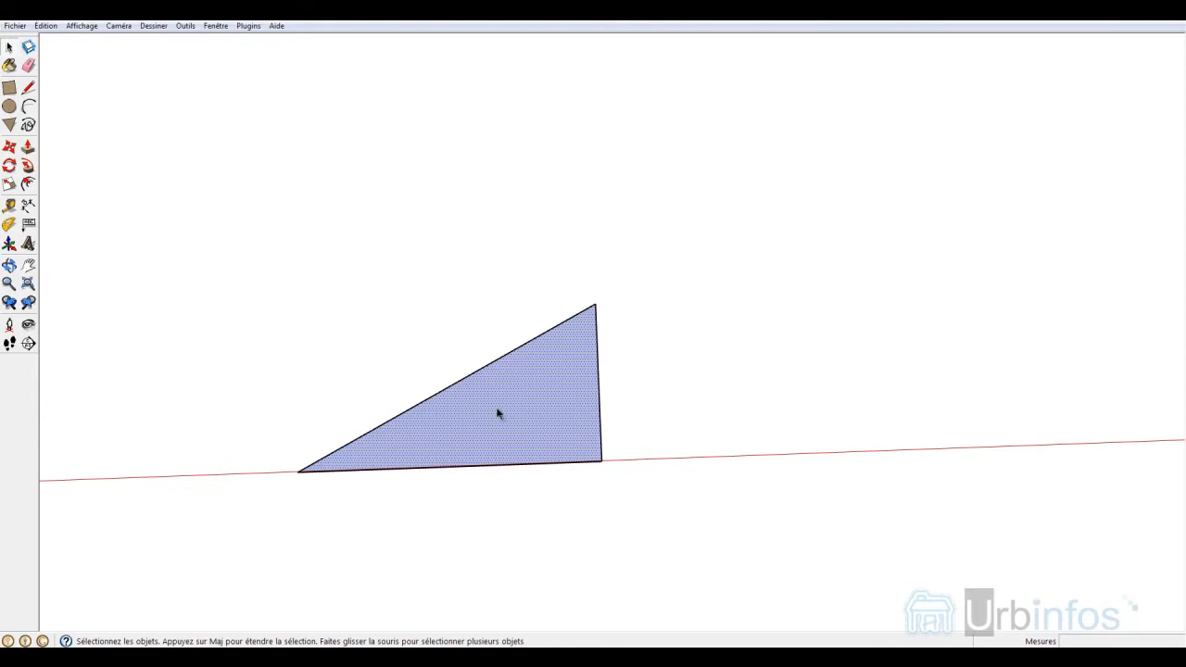
left_click(768, 451)
- Select the new triangle's sloped edge, then the whole triangle with its edges, and clear the selection
scroll(490, 538, "down", 5)
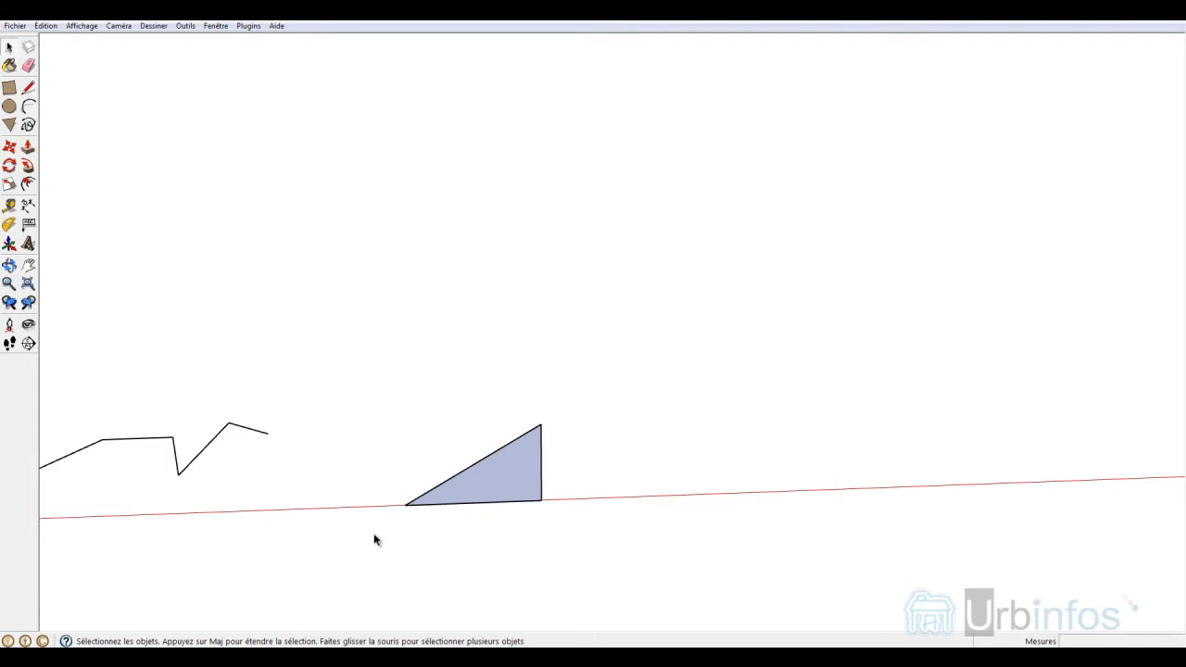
scroll(438, 498, "up", 2)
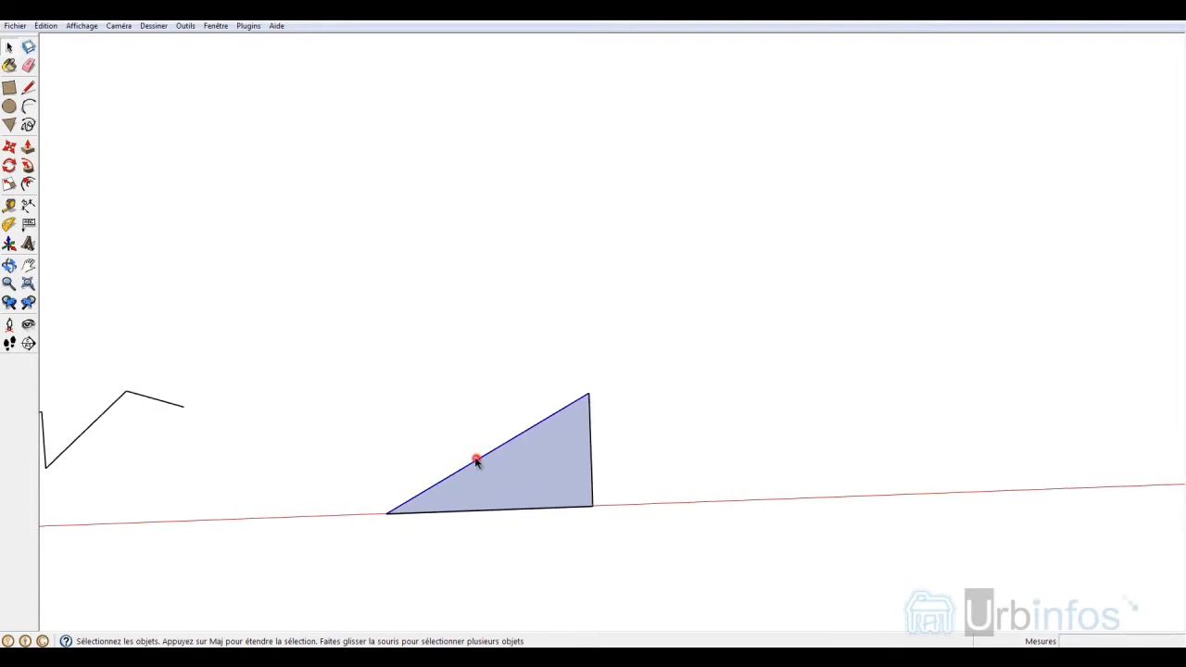
scroll(553, 508, "down", 1)
left_click(545, 506)
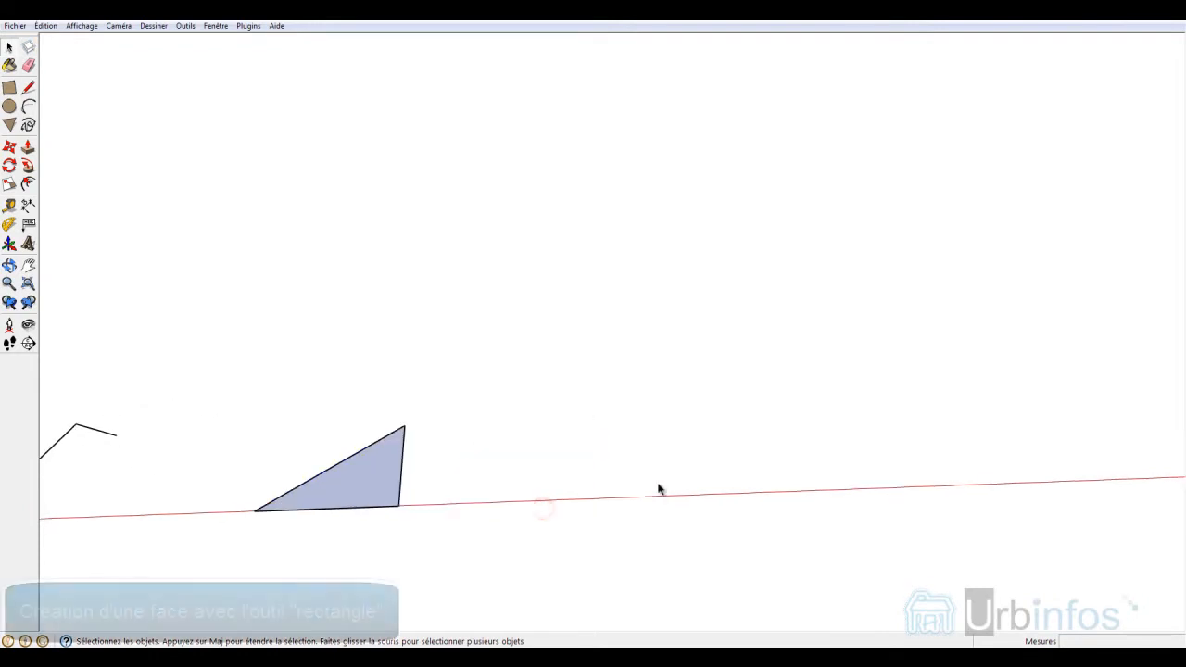
left_click_drag(207, 418, 499, 536)
left_click(533, 469)
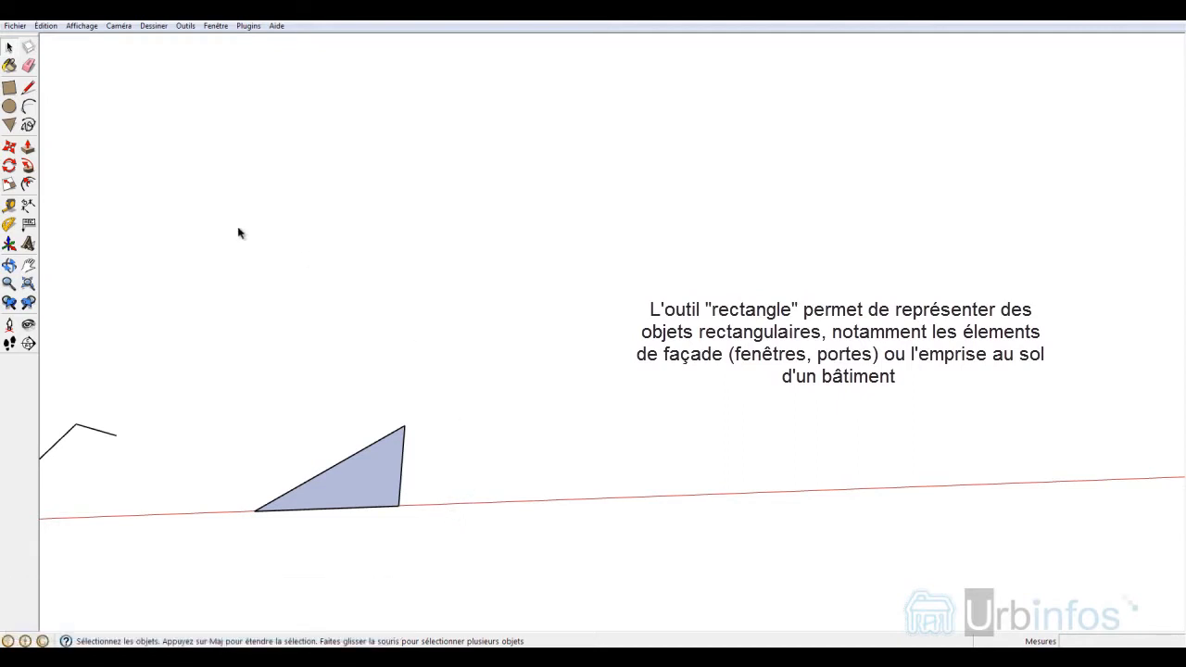
- Draw a rectangular face about 4.04 m by 2.50 m beyond the new triangle, behind the red axis
left_click(10, 87)
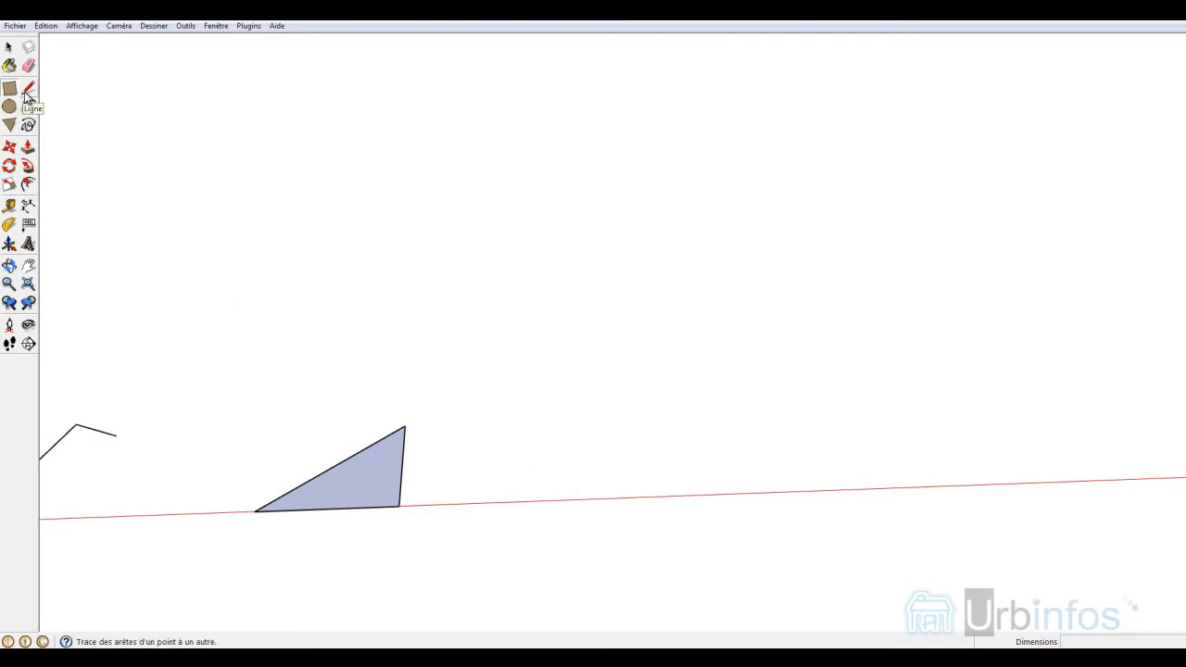
left_click(26, 95)
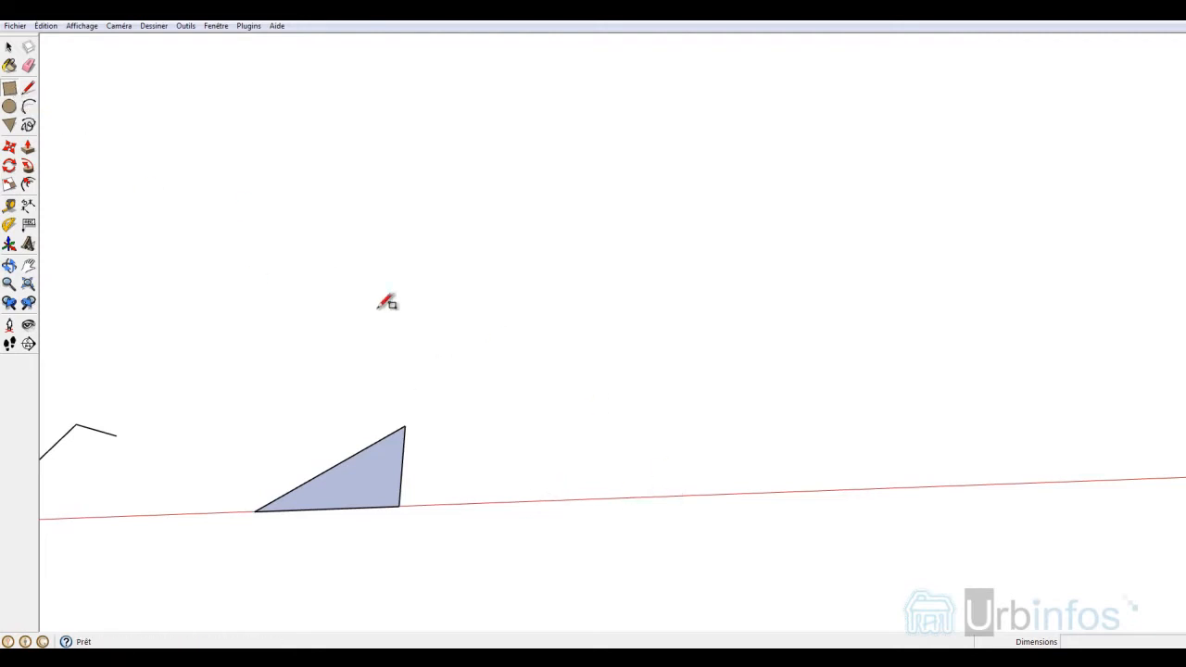
left_click(527, 428)
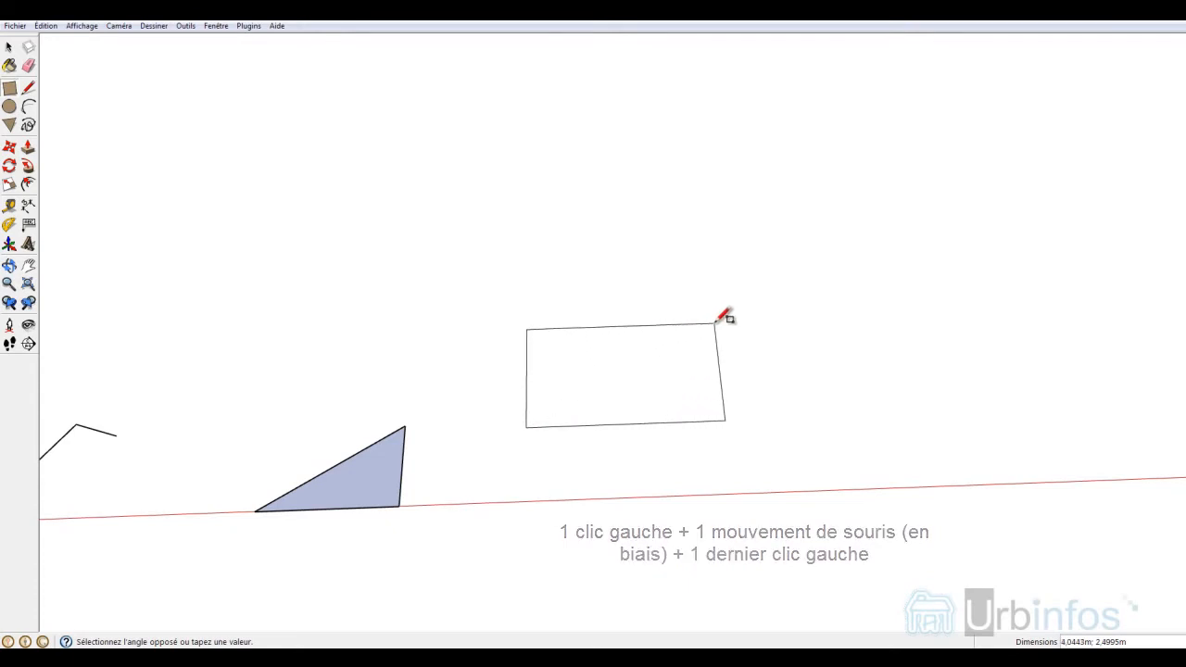
left_click(716, 323)
- Orbit around the new rectangle and select its face to examine it from above
middle_click_drag(892, 555, 704, 411)
scroll(649, 412, "up", 4)
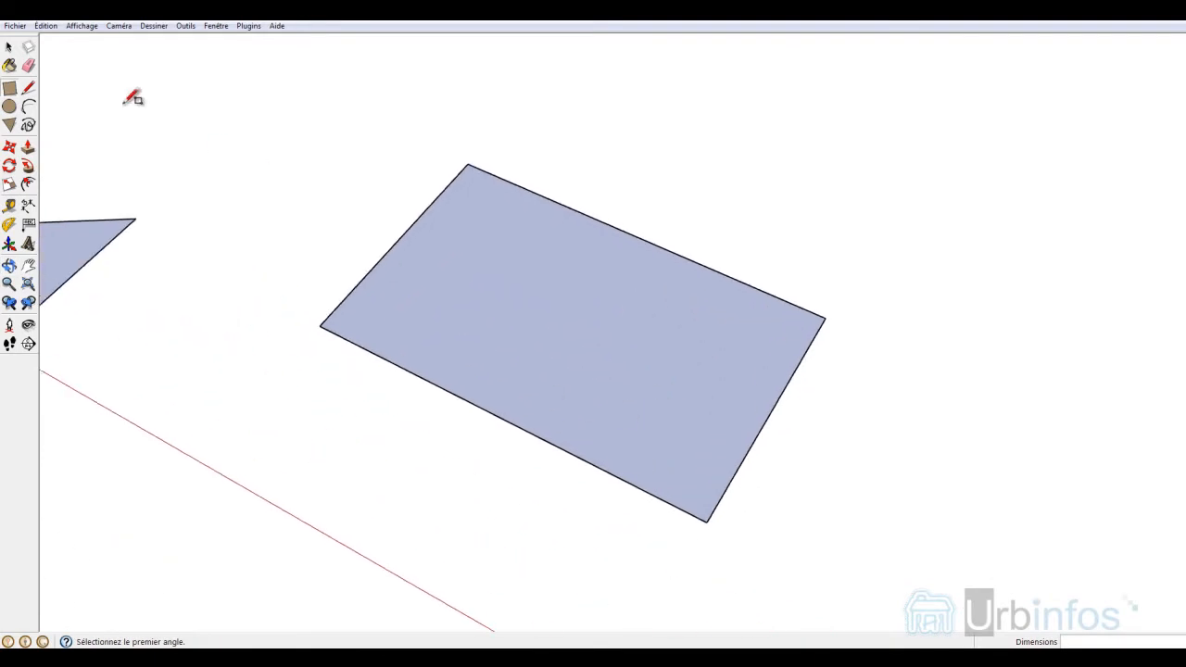
left_click(9, 47)
left_click(587, 362)
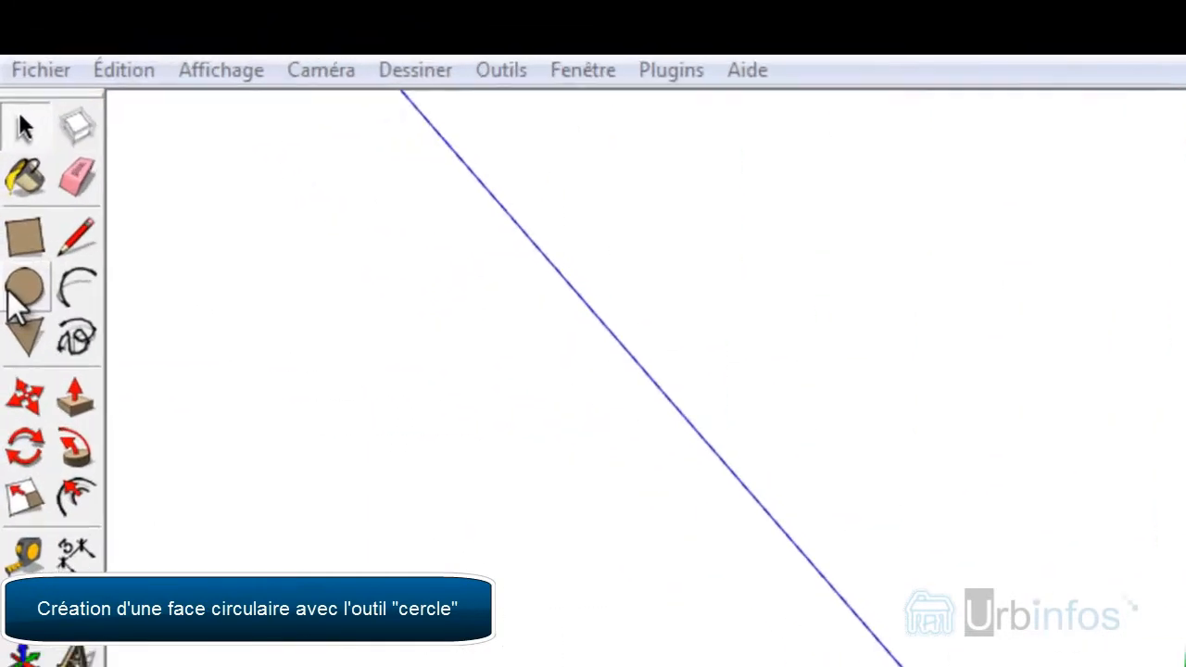
- Draw a circular face with a radius of about 0.61 m using the Circle tool, between the red and green axes
left_click(11, 317)
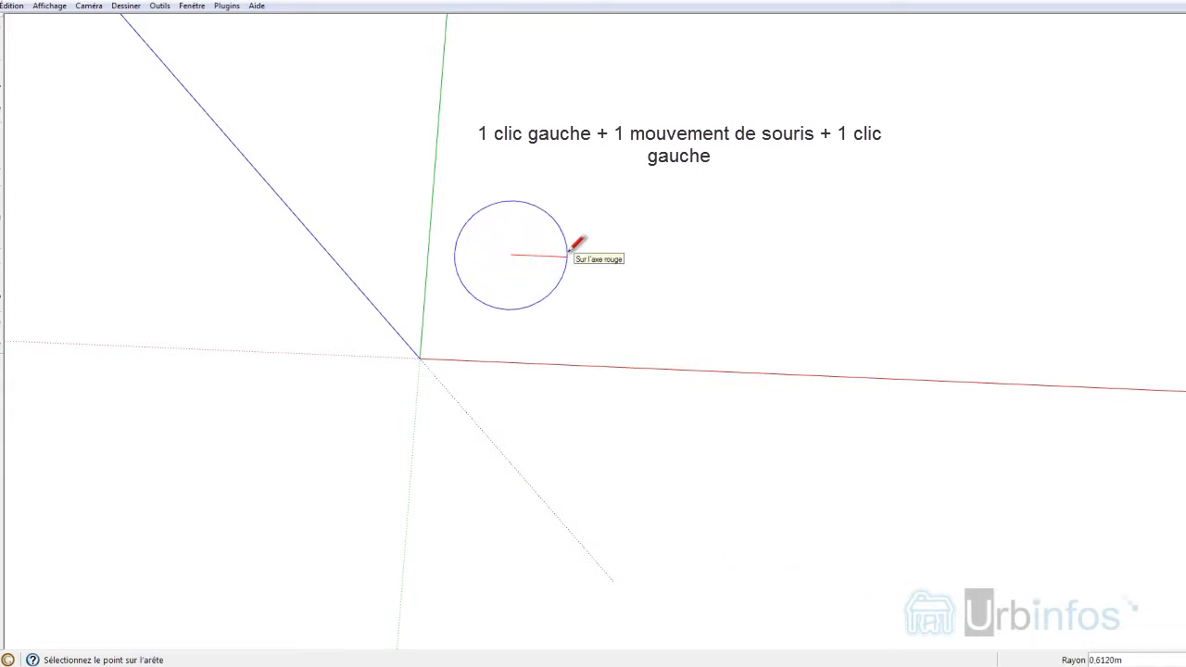
left_click(567, 254)
middle_click_drag(579, 262, 495, 194)
scroll(741, 253, "up", 6)
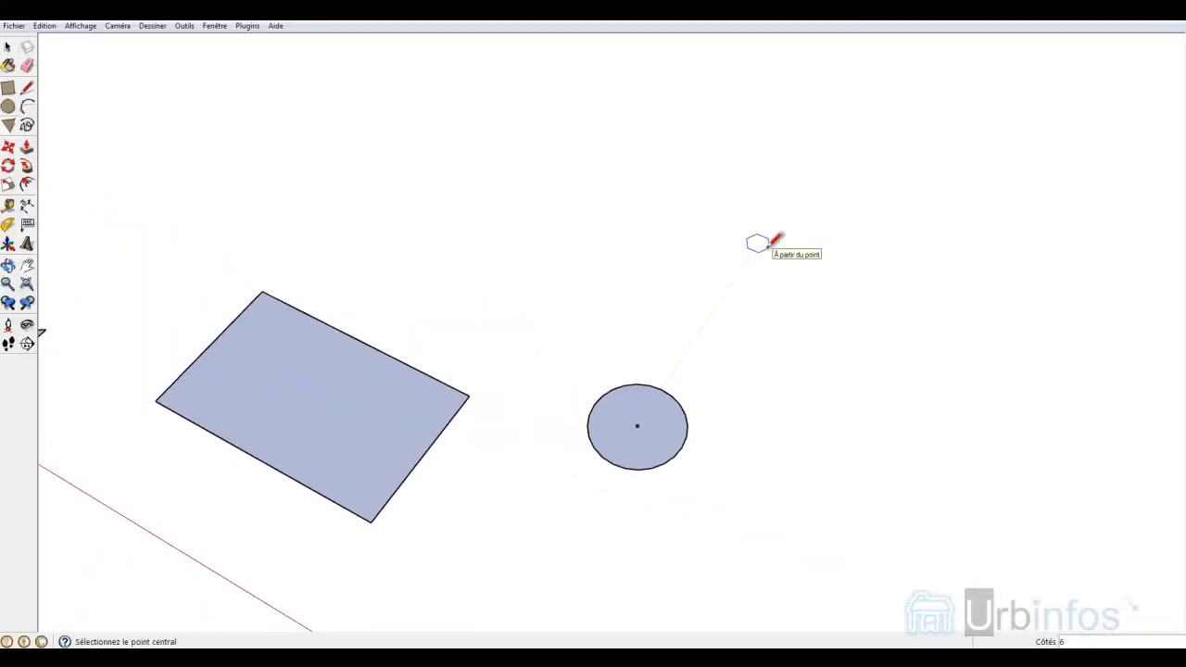
- Draw a three-sided polygon face with a radius of about 2.14 m behind the triangle and rectangle, and examine it from above
scroll(733, 316, "down", 2)
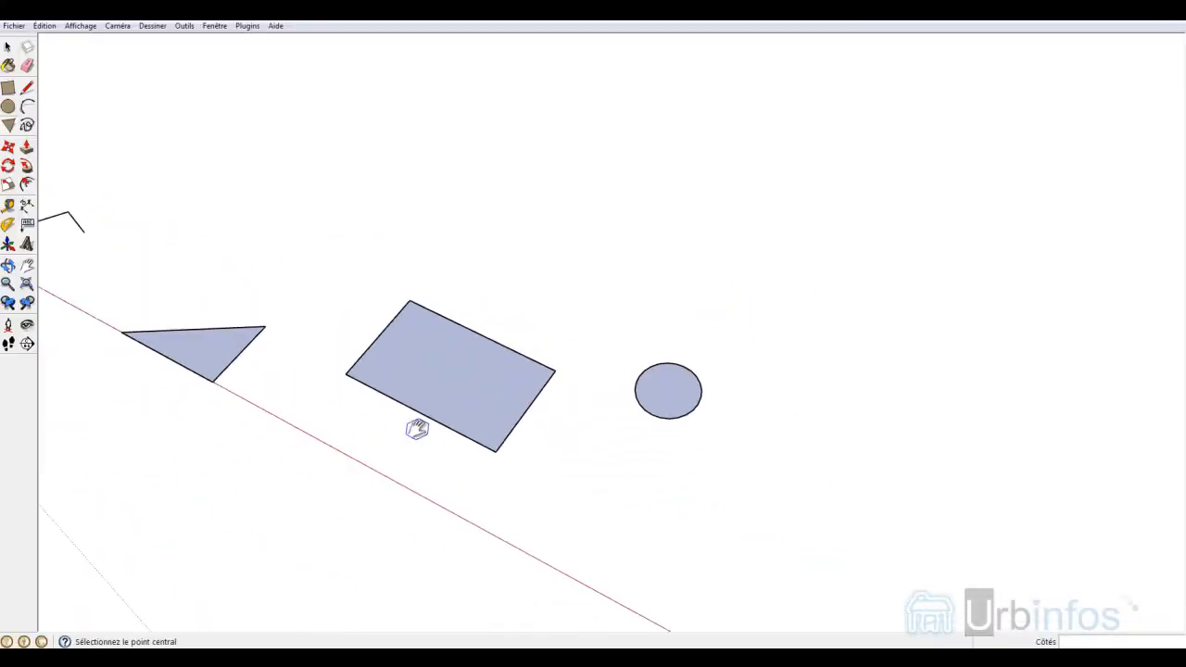
middle_click_drag(418, 428, 732, 388, "shift")
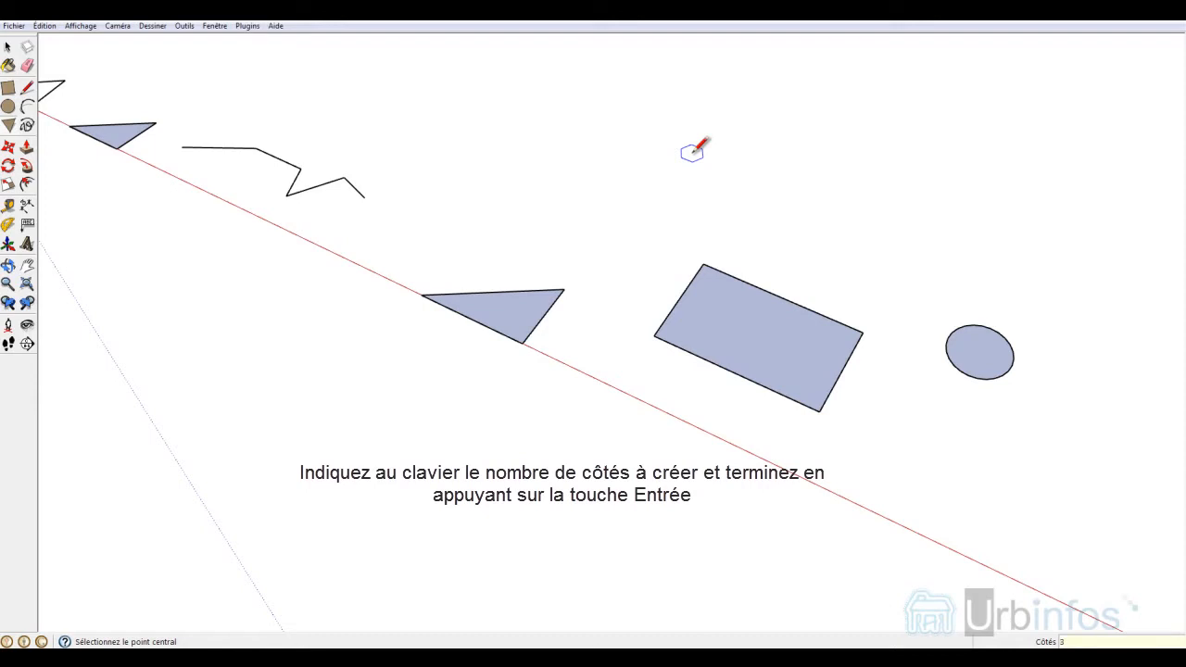
key("Return")
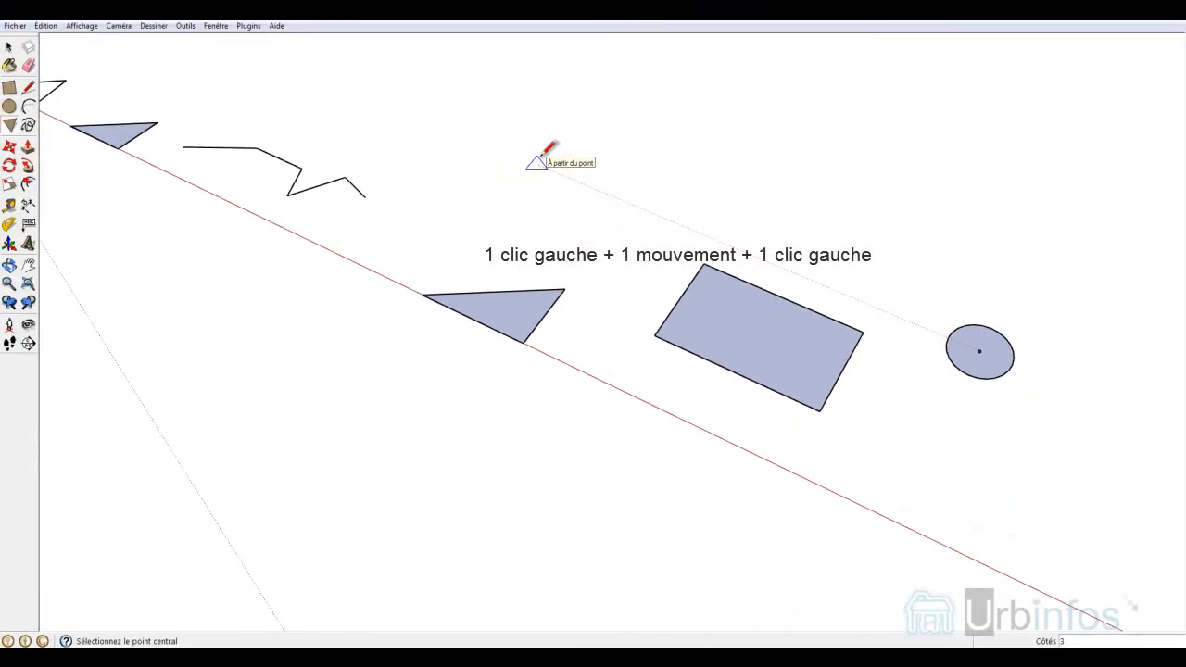
left_click(541, 157)
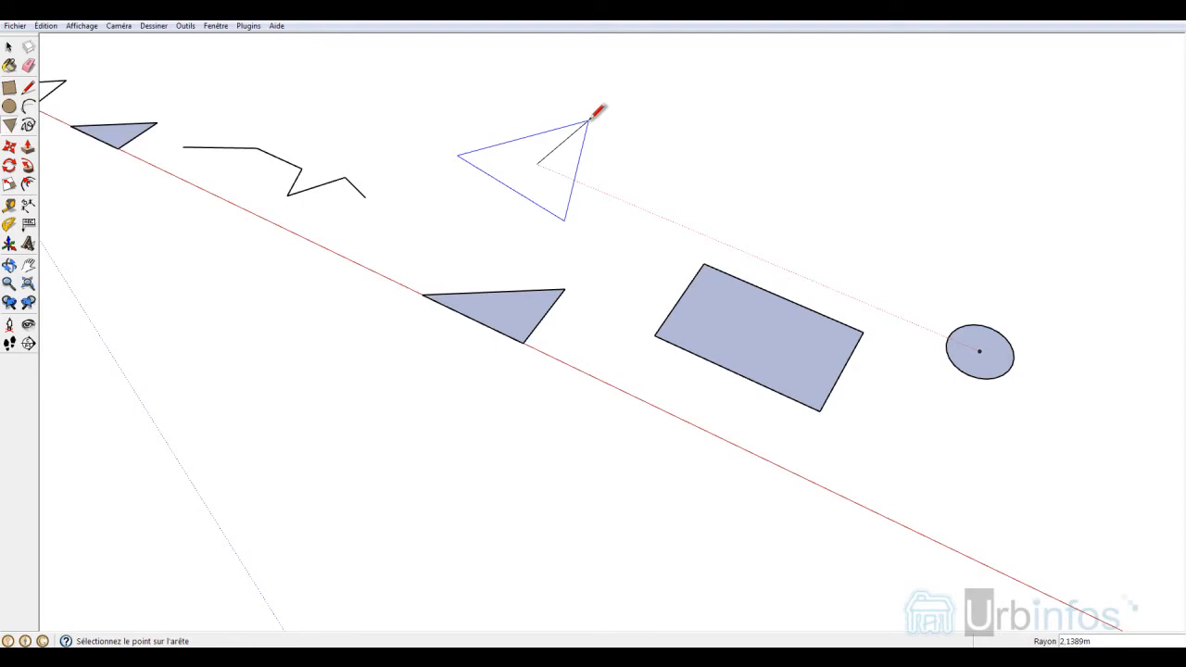
left_click(589, 121)
left_click(9, 46)
middle_click_drag(411, 246, 887, 314)
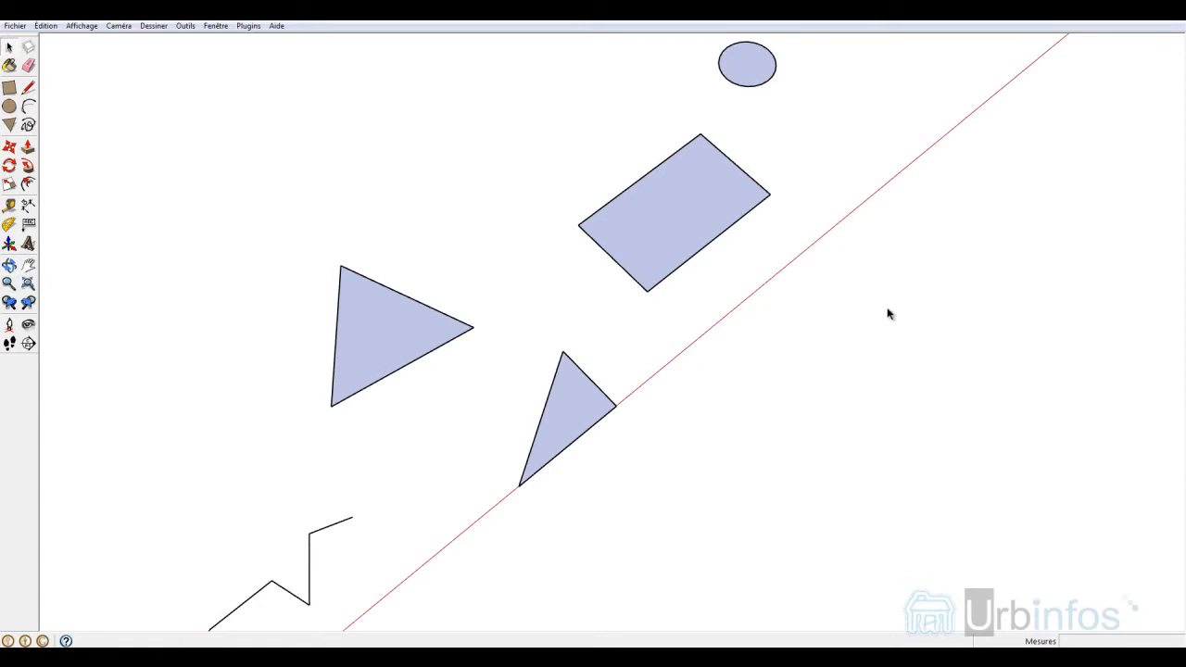
scroll(742, 348, "down", 3)
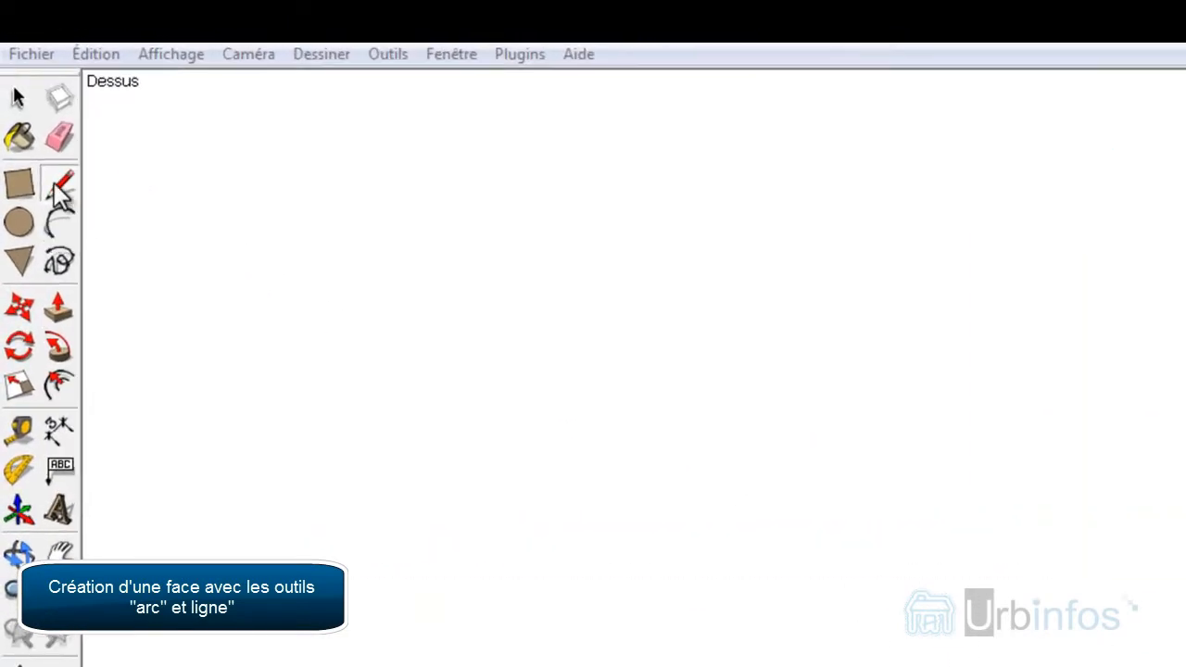
- Draw an arc between the red and green axes with a base of about 0.93 m parallel to the red axis and a bulge of about 0.31 m
mouse_move(798, 420)
middle_mouse_down()
mouse_move(768, 345)
mouse_move(577, 189)
middle_mouse_up()
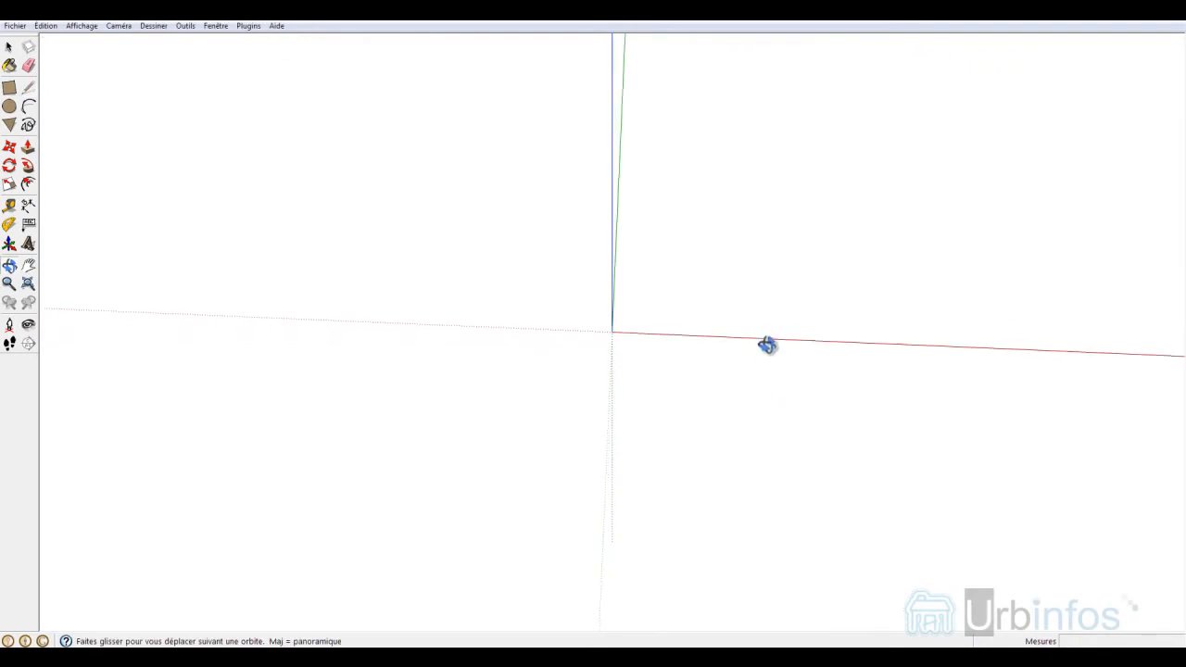
mouse_move(622, 349)
middle_mouse_down()
mouse_move(675, 386)
mouse_move(365, 419)
middle_mouse_up()
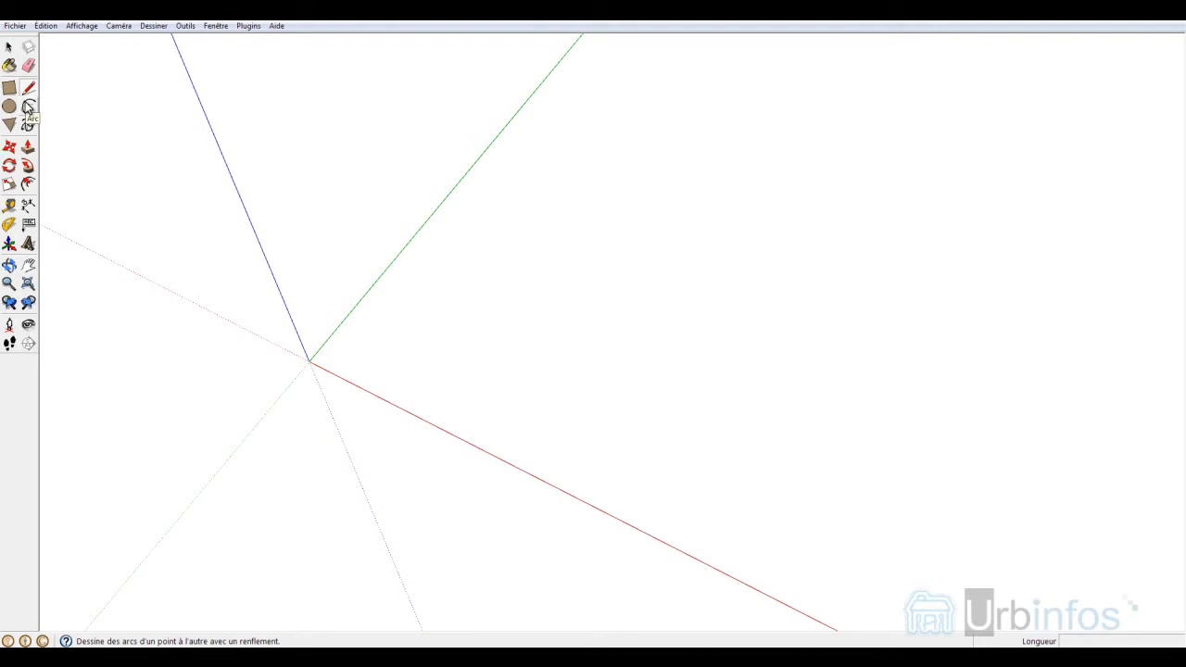
left_click(26, 107)
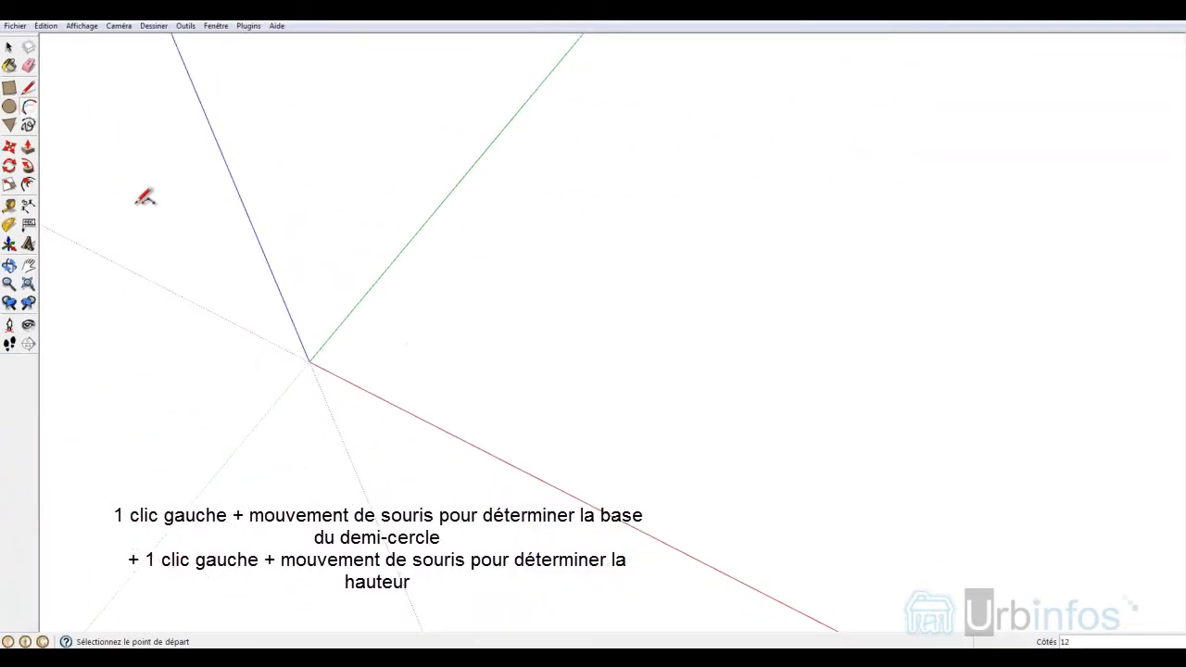
left_click(463, 353)
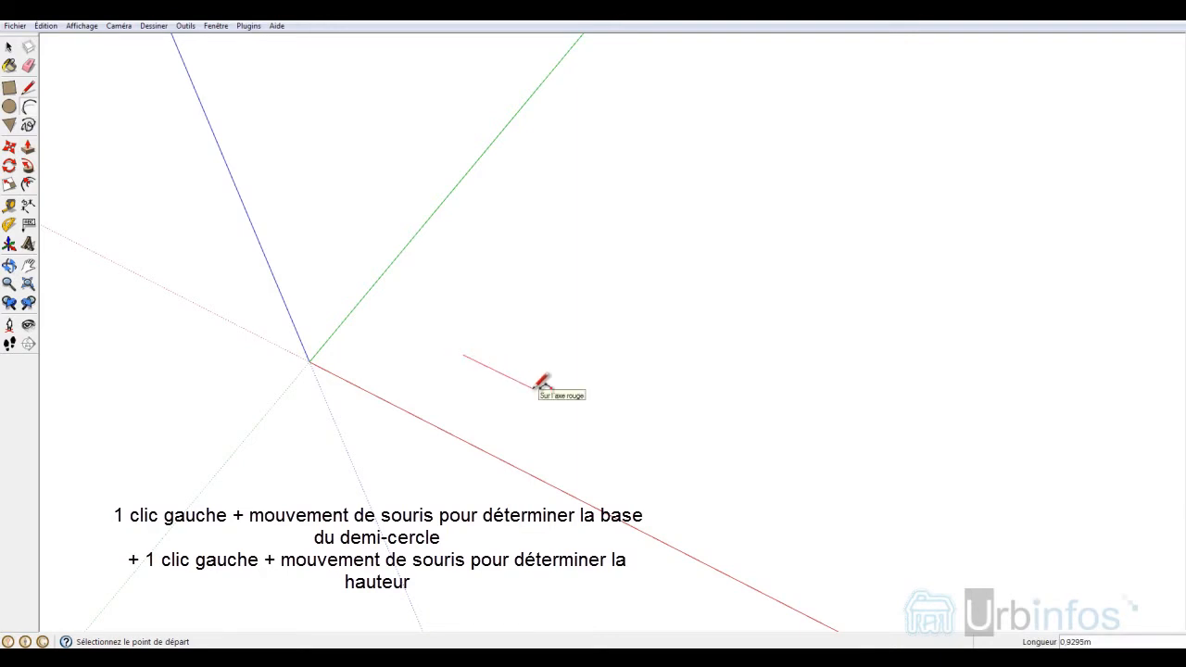
left_click(534, 389)
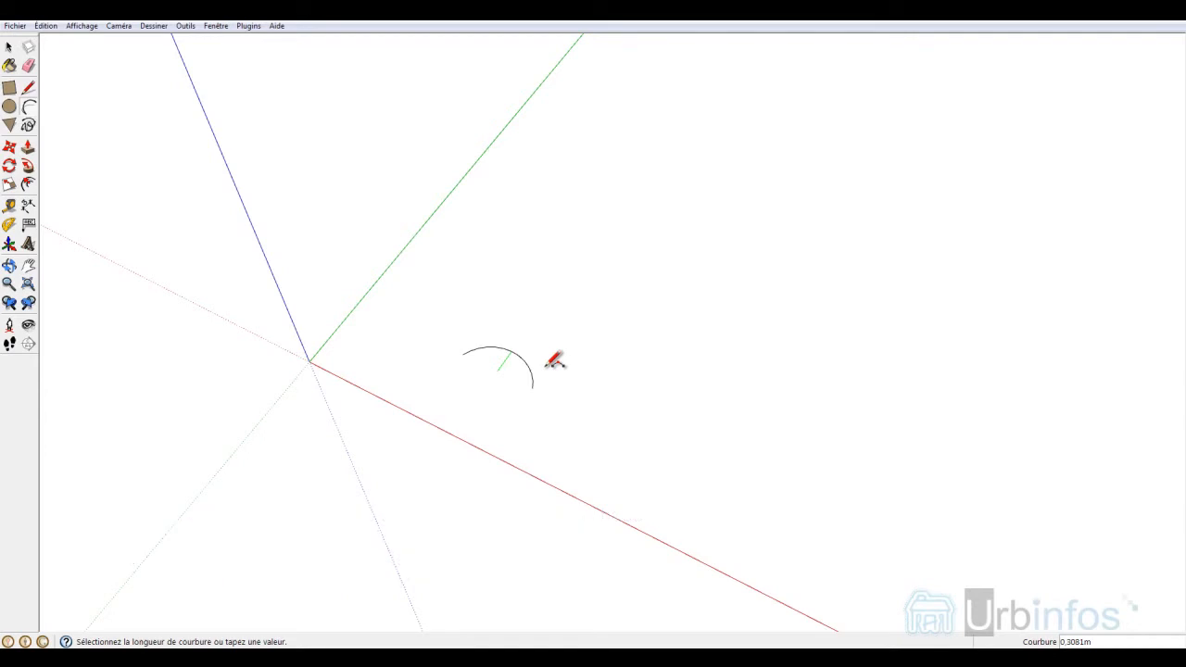
left_click(555, 361)
key("o")
left_click_drag(458, 471, 538, 387)
key("a")
scroll(525, 387, "up", 3)
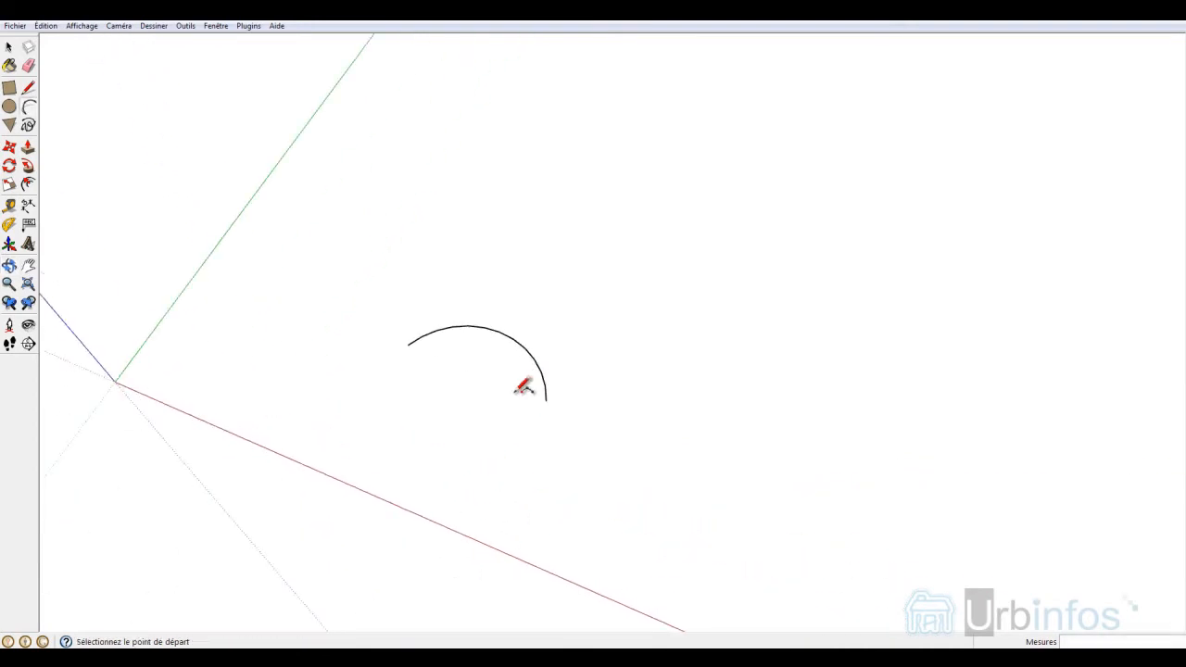
- Join the two ends of the arc with a straight line to form a half-disc face, and view it beside the other shapes
left_click(27, 92)
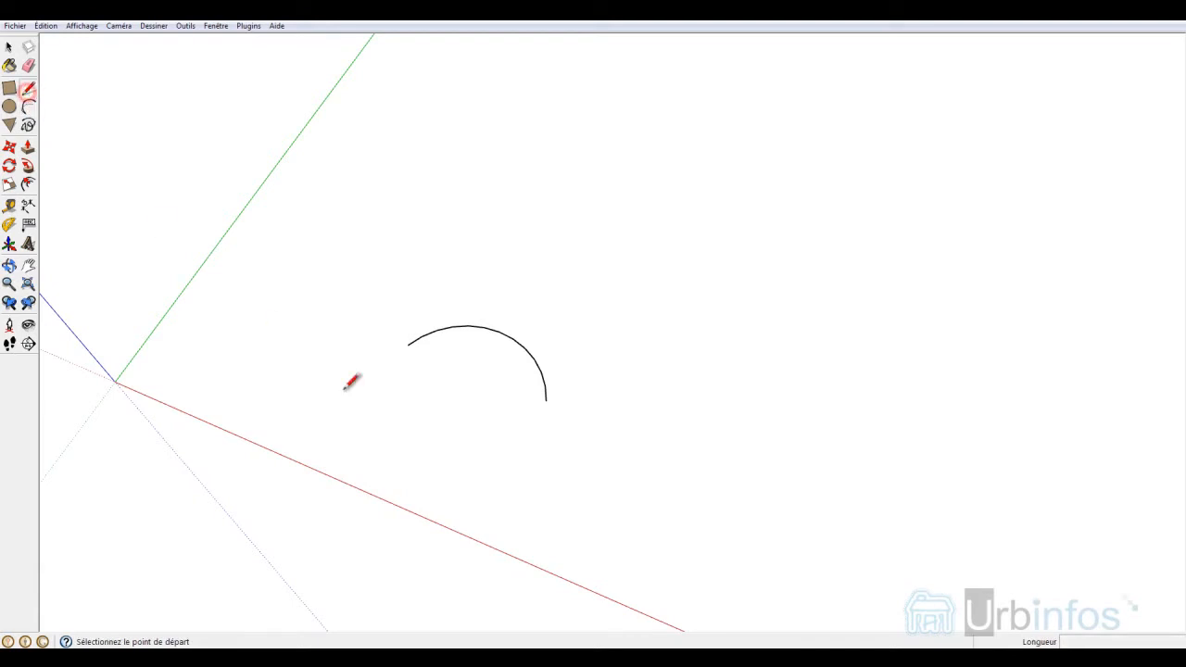
left_click(409, 344)
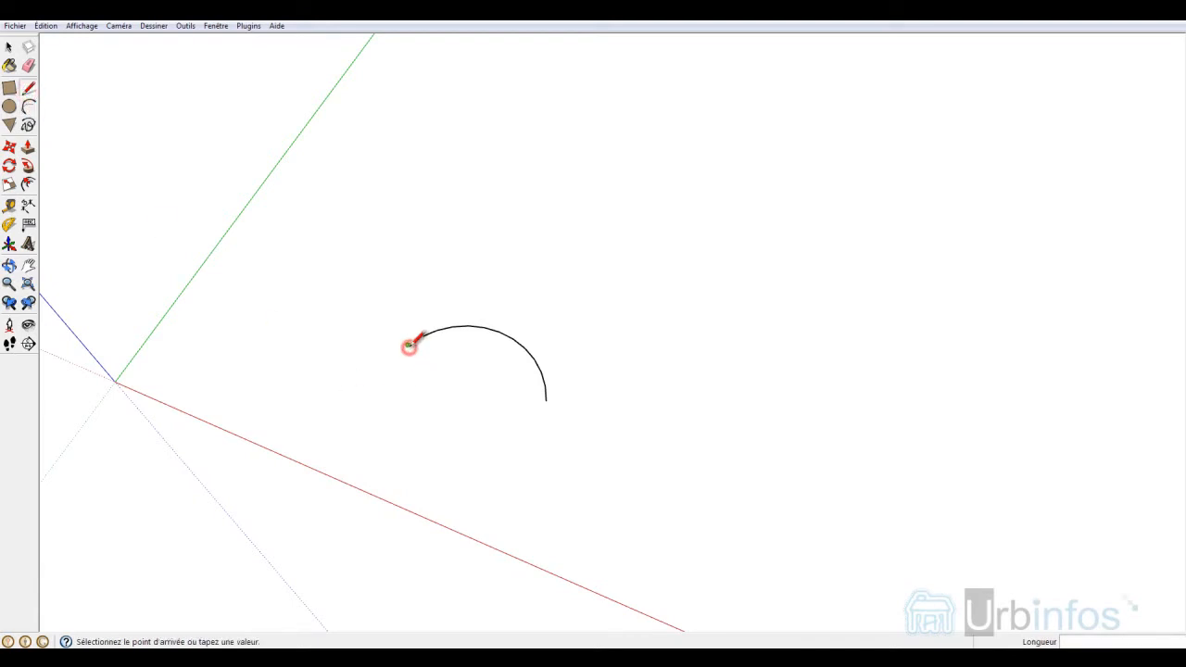
left_click(548, 399)
middle_click_drag(371, 467, 722, 302)
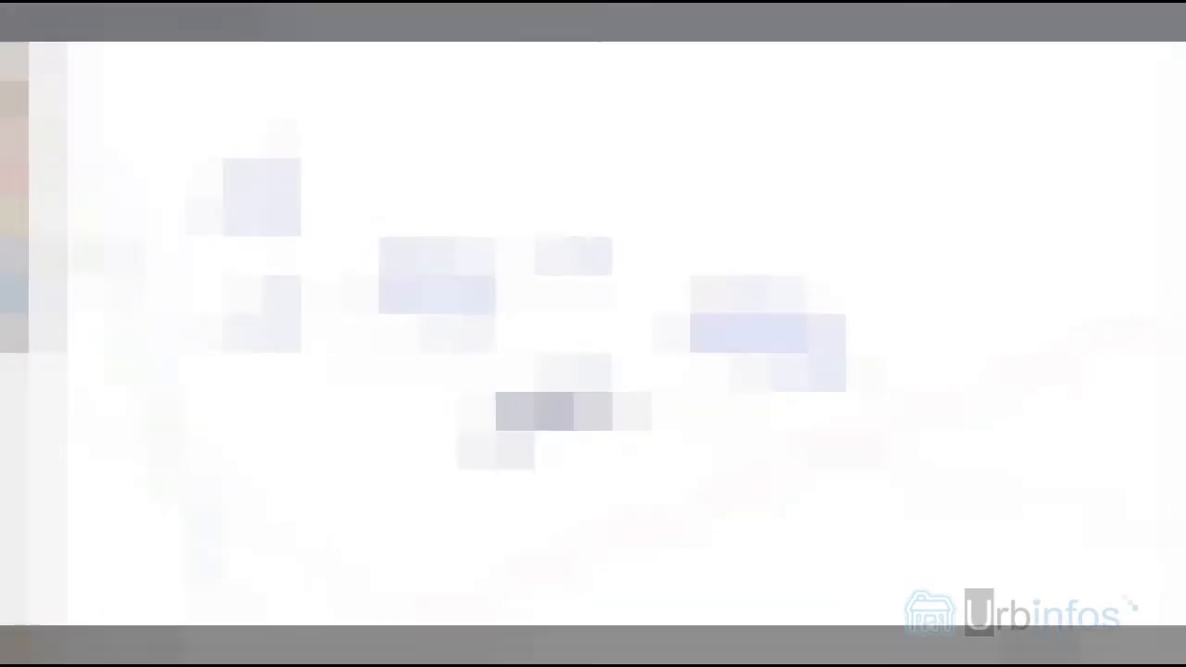
mouse_move(450, 402)
middle_mouse_down()
mouse_move(814, 398)
mouse_move(749, 395)
middle_mouse_up()
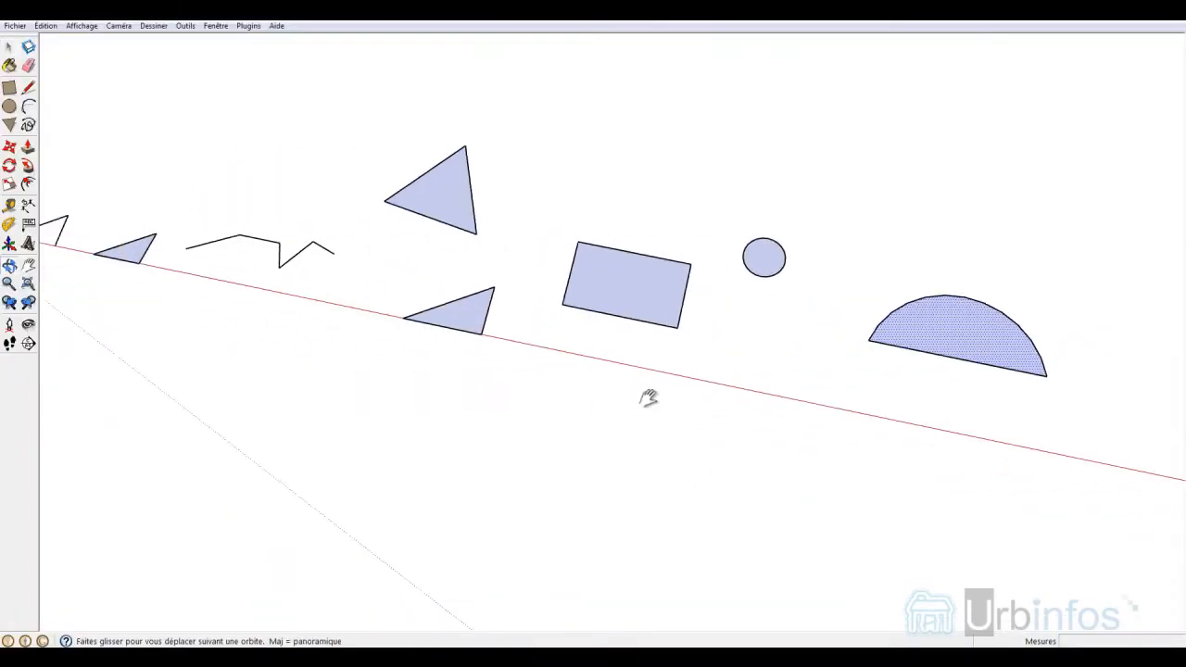
scroll(812, 398, "down", 1)
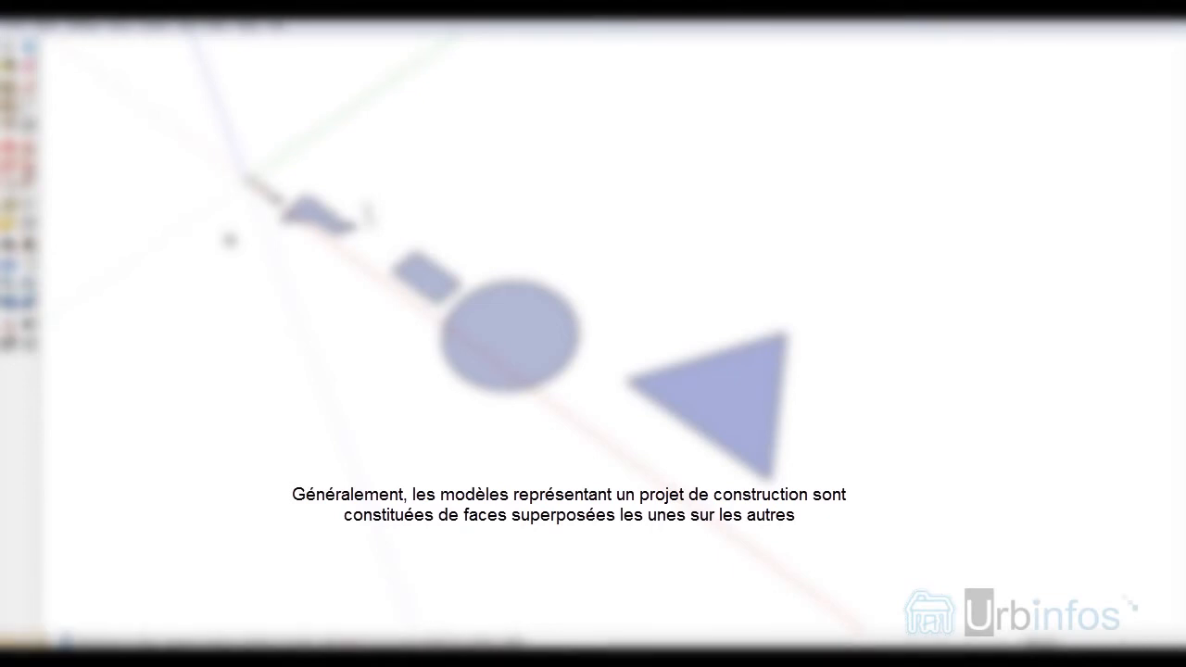
- Draw a rectangular face about 25.95 m by 24.10 m in the open area in front of the red axis
left_click(9, 88)
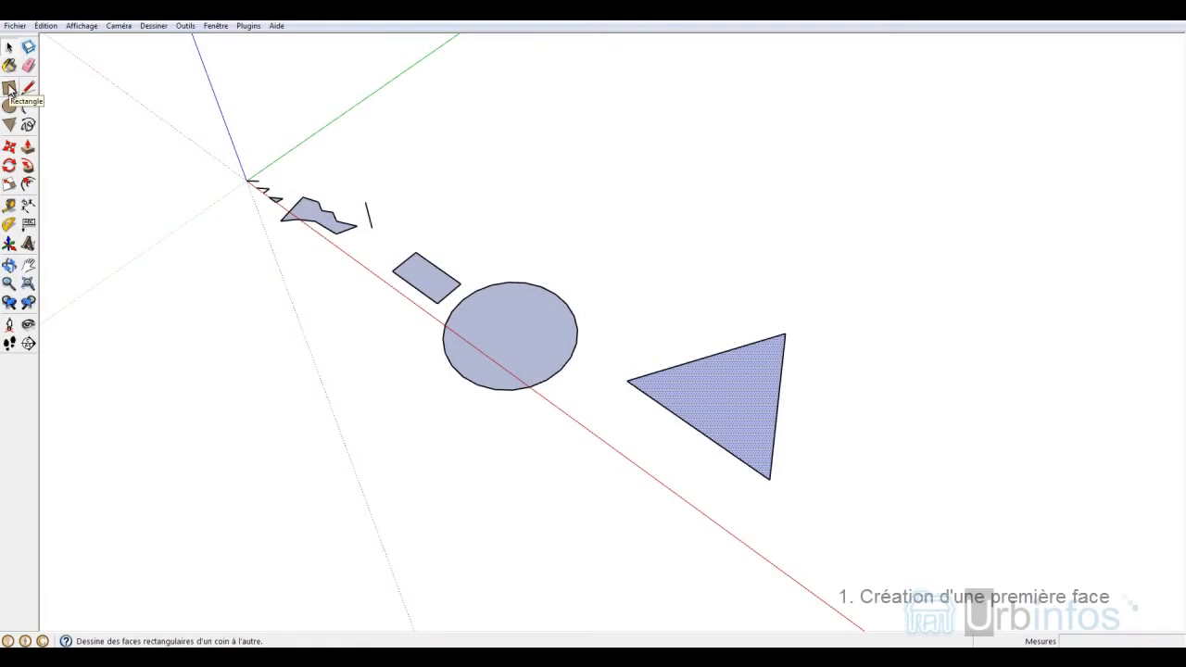
middle_click_drag(255, 359, 413, 306, "shift")
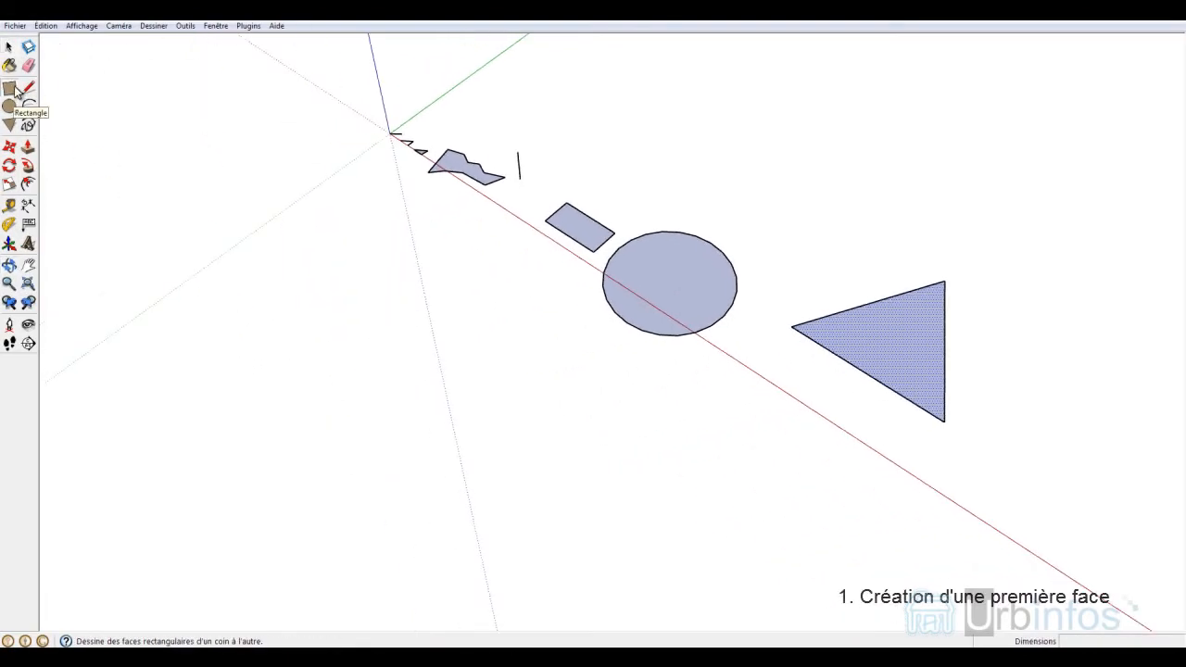
left_click(198, 325)
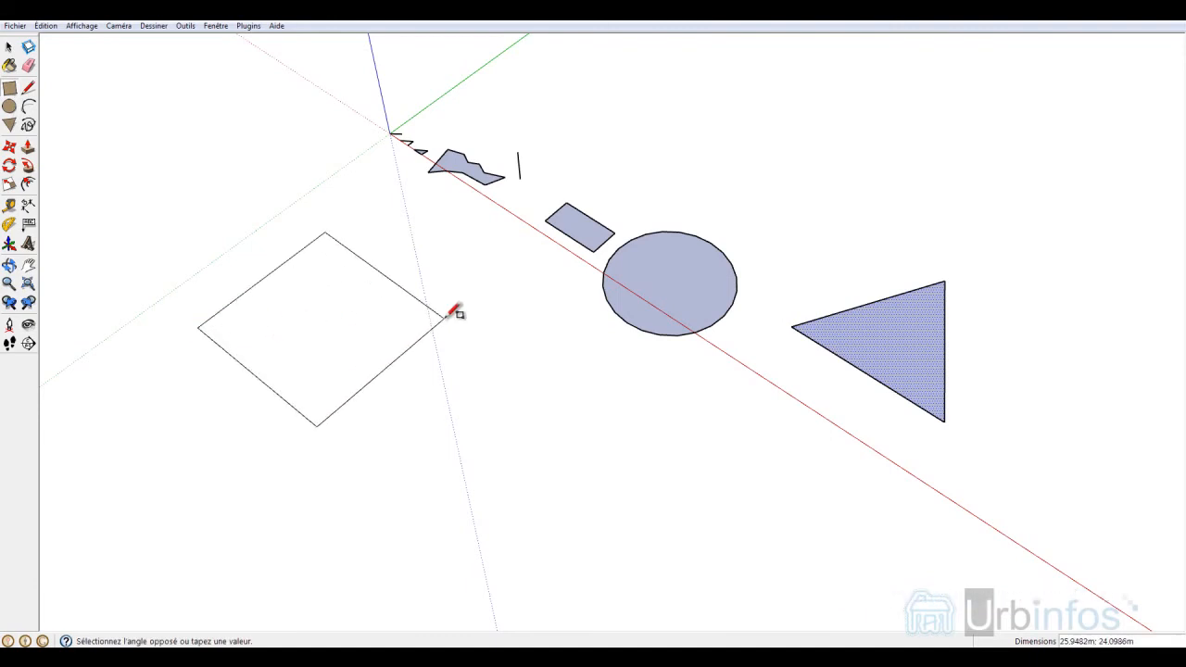
left_click(446, 317)
middle_click_drag(315, 473, 397, 509)
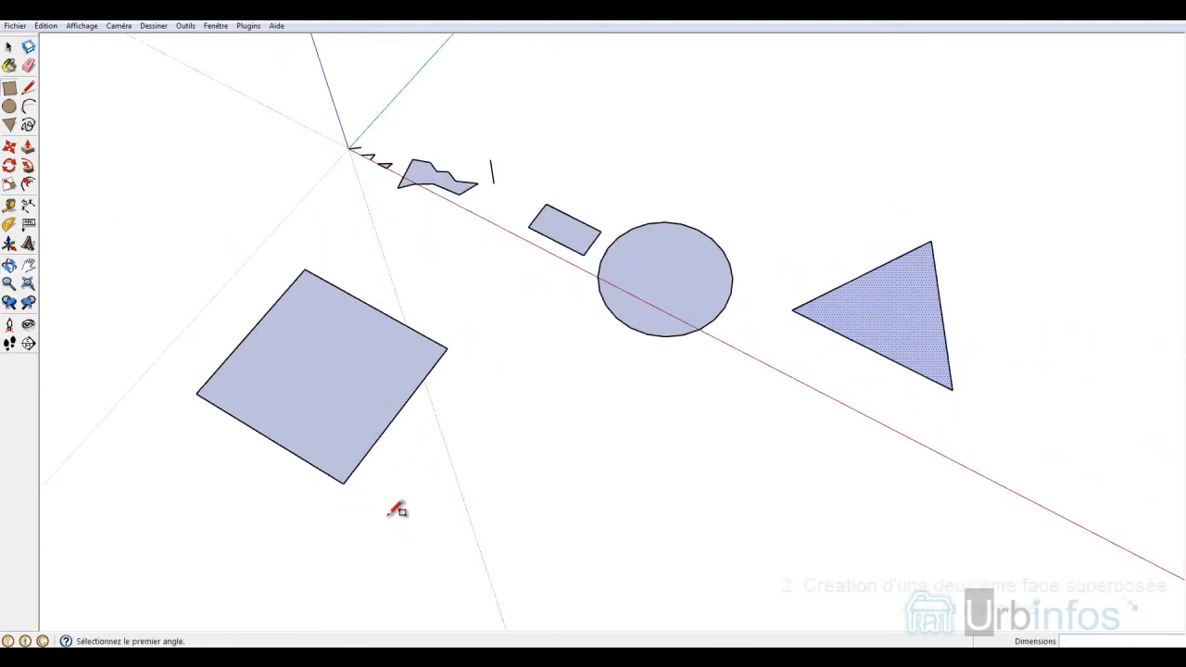
- Draw a circle centred on one corner of the large rectangle and reaching its adjacent corner, so that it overlaps the rectangle
left_click(10, 107)
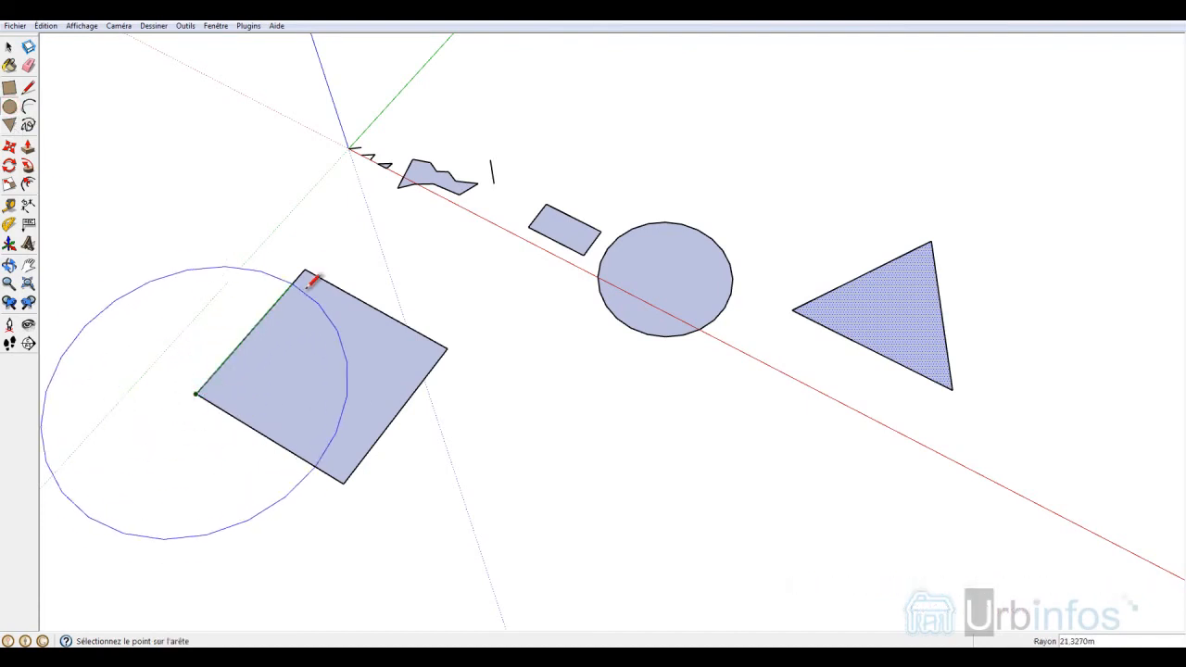
middle_click_drag(305, 269, 442, 235, "shift")
left_click(444, 236)
middle_click_drag(649, 482, 141, 104)
key("space")
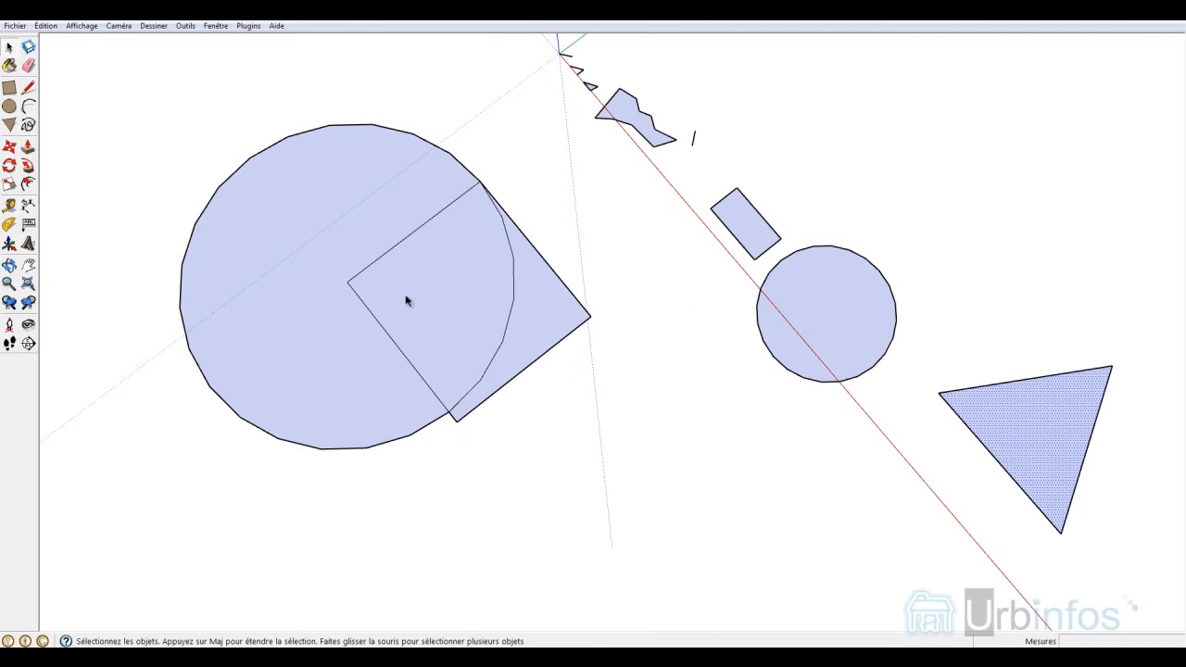
- Select the circle's outer face, the overlap and the rest of the rectangle in turn to examine the split faces, and clear the selection
left_click(322, 198)
left_click(437, 283)
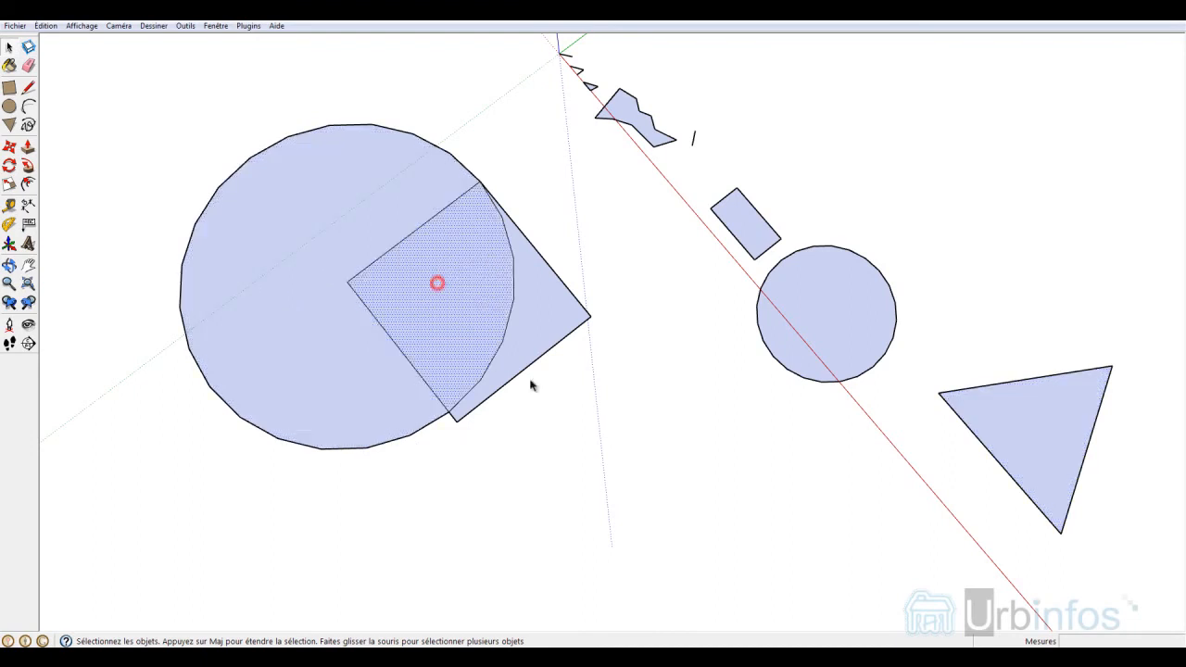
left_click(552, 310)
middle_click_drag(630, 458, 727, 377)
left_click(543, 254)
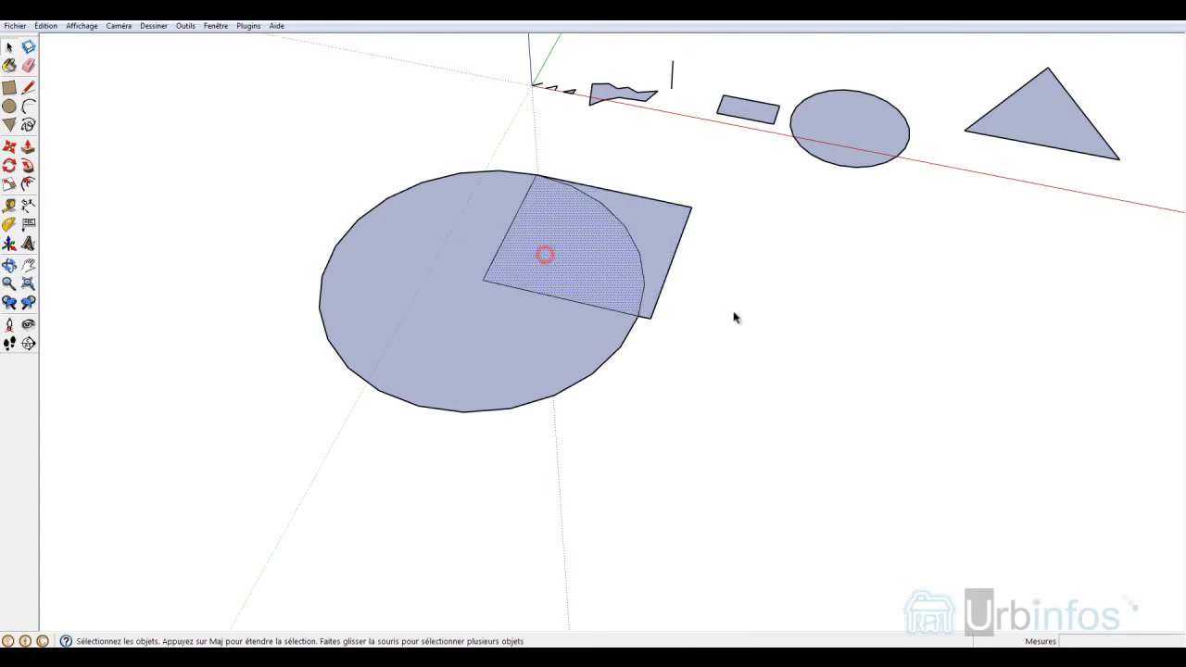
mouse_move(770, 273)
middle_mouse_down()
mouse_move(769, 389)
mouse_move(752, 427)
middle_mouse_up()
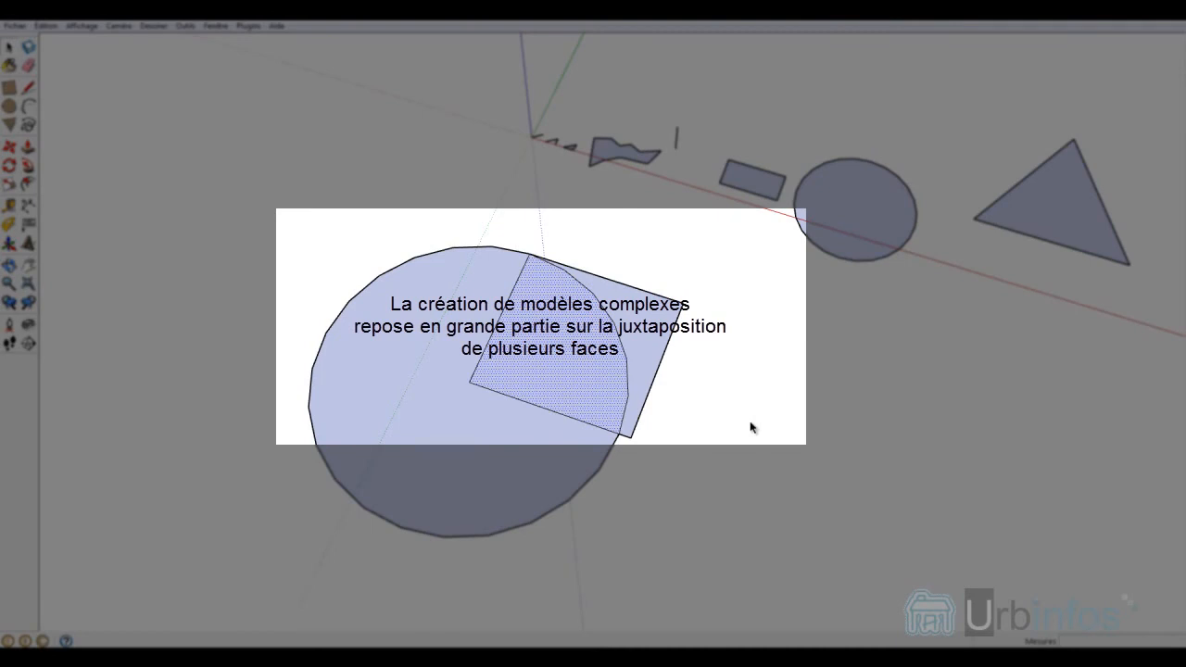
left_click(710, 506)
middle_click_drag(710, 506, 599, 492)
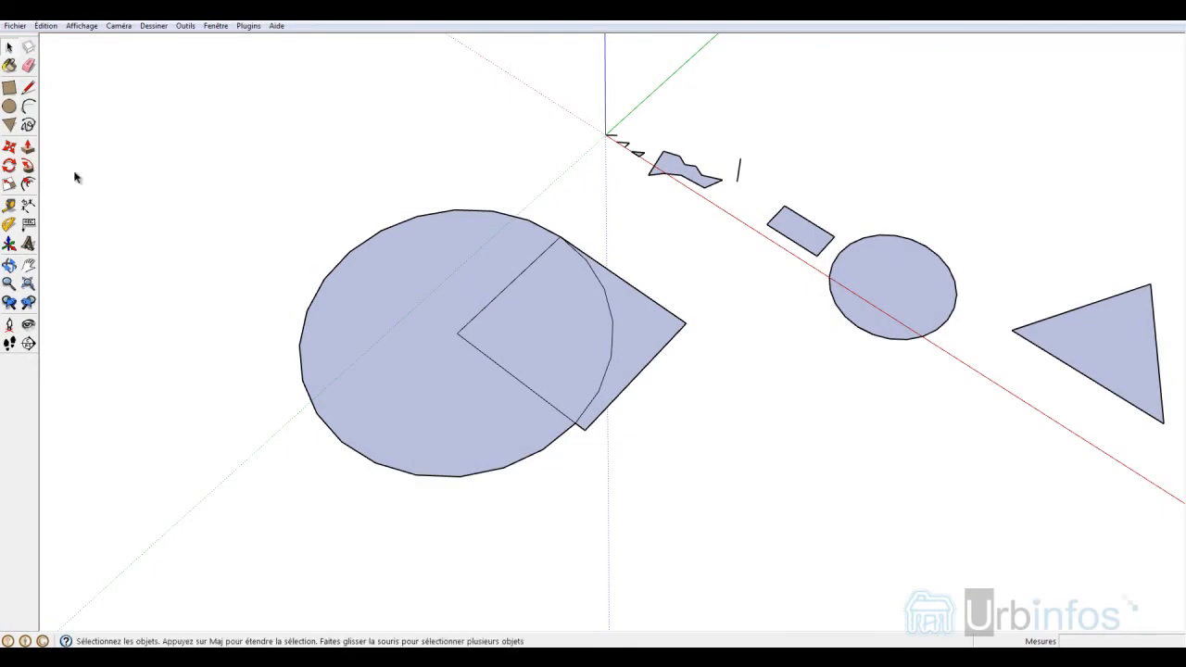
- Push/Pull the part of the rectangle outside the circle upward by about 31.99 m
left_click(29, 149)
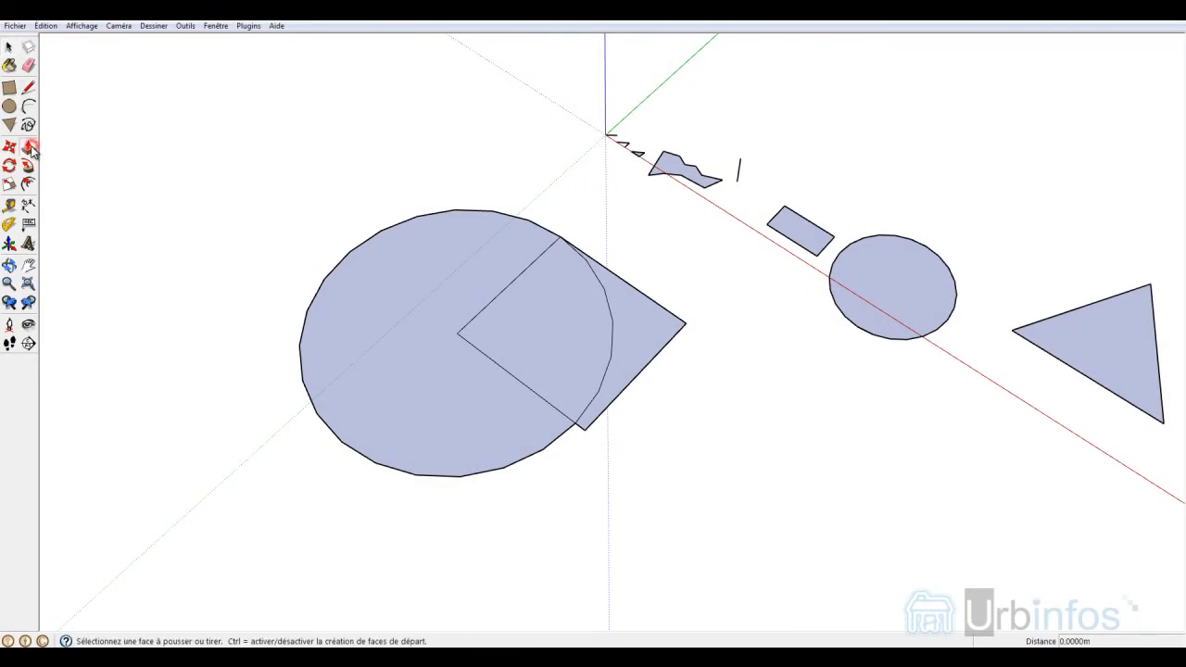
left_click(662, 337)
middle_click_drag(643, 271, 500, 278)
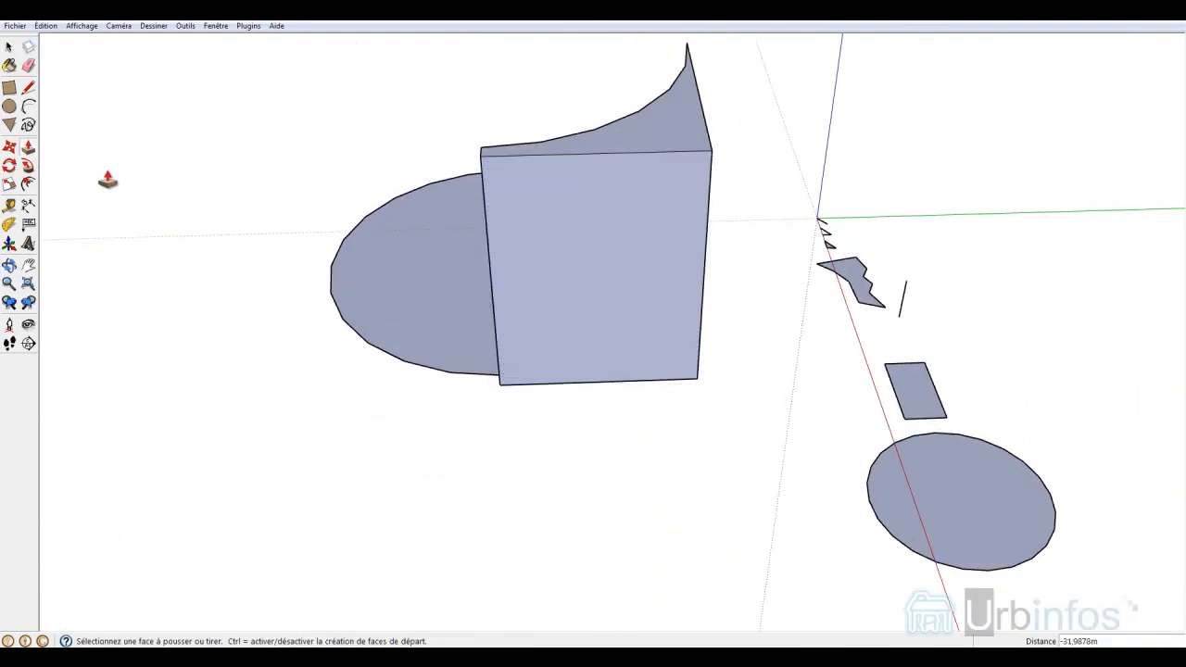
- Draw a wide, low rectangle on the upper part of the extruded solid's flat vertical side
left_click(7, 93)
left_click(518, 189)
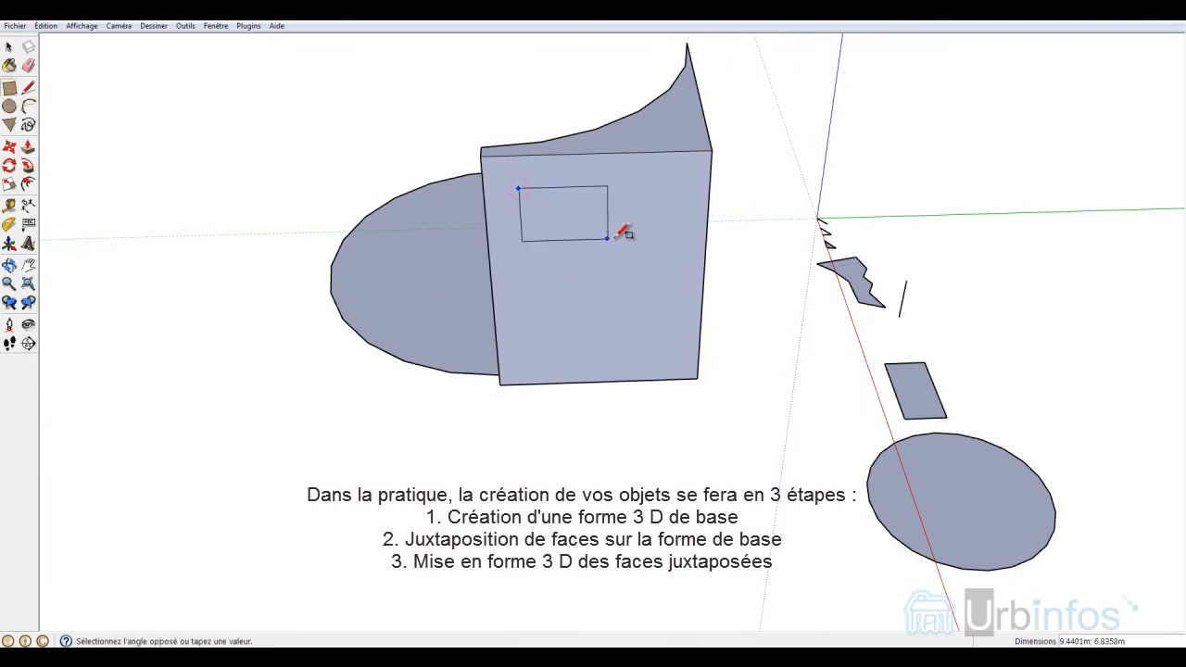
left_click(661, 225)
middle_click_drag(556, 358, 766, 272)
scroll(686, 172, "up", 2)
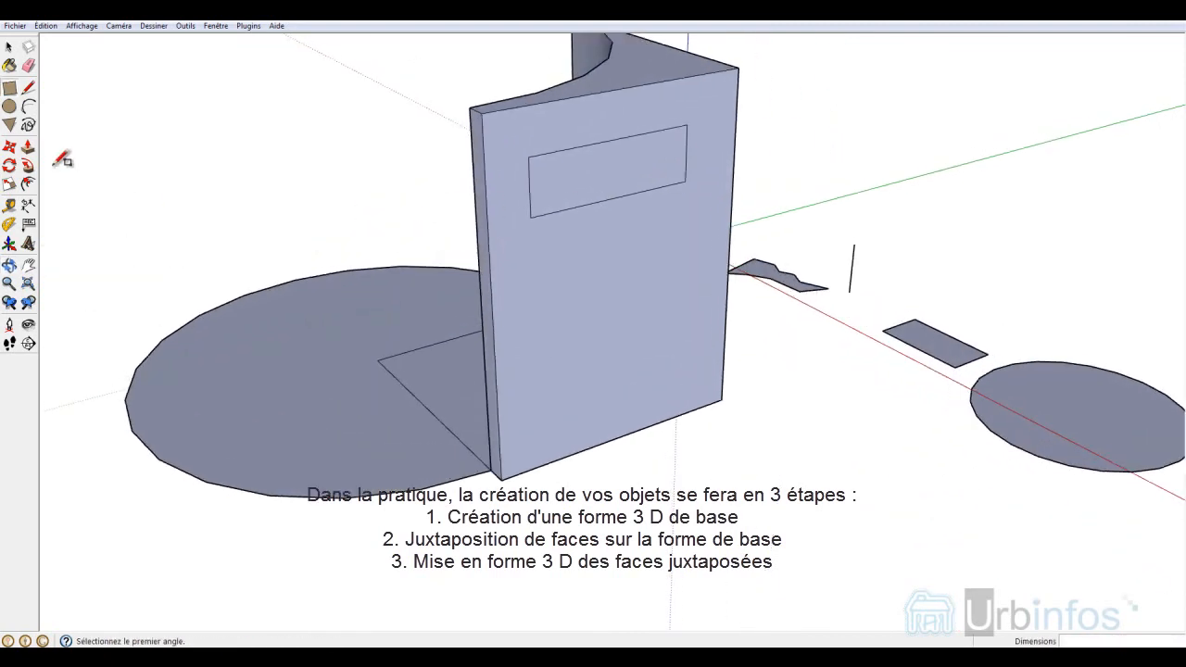
- Push/Pull the rectangle on the solid's vertical side outward into a projecting block, and view it from above
left_click(27, 146)
left_click(641, 164)
left_click(779, 262)
middle_click_drag(705, 431, 876, 417)
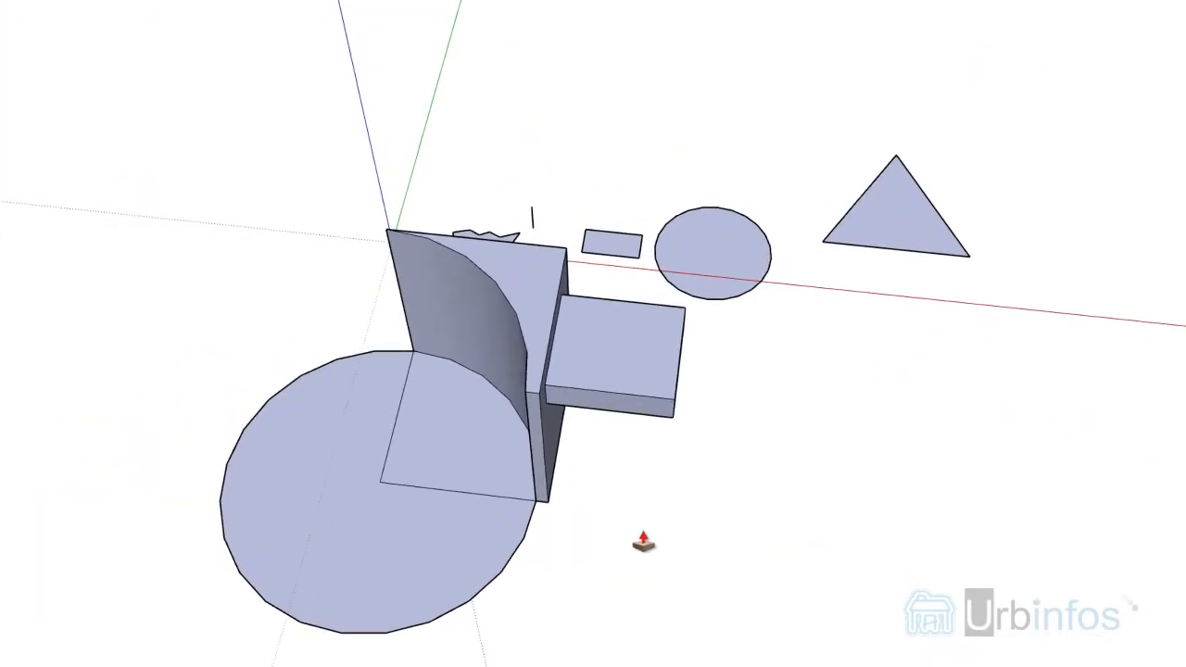
middle_click_drag(877, 398, 805, 520)
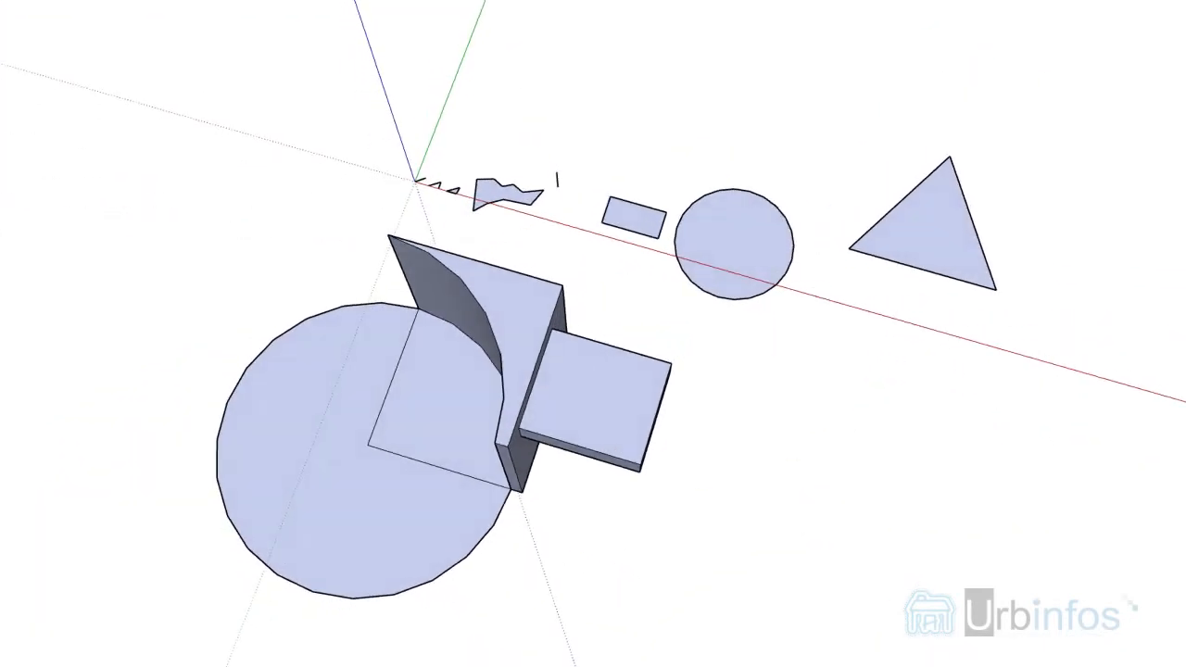
- Select the face of the small triangle on the red axis and its individual edges to compare face and edges
scroll(458, 185, "up", 10)
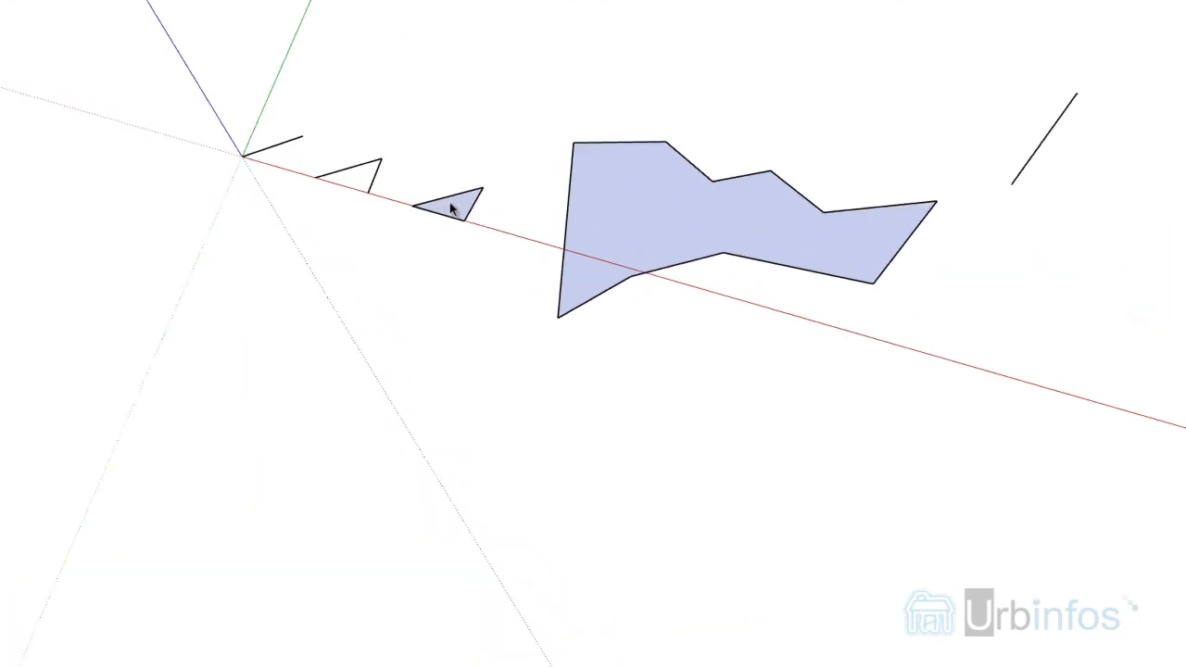
left_click(452, 201)
left_click(491, 196)
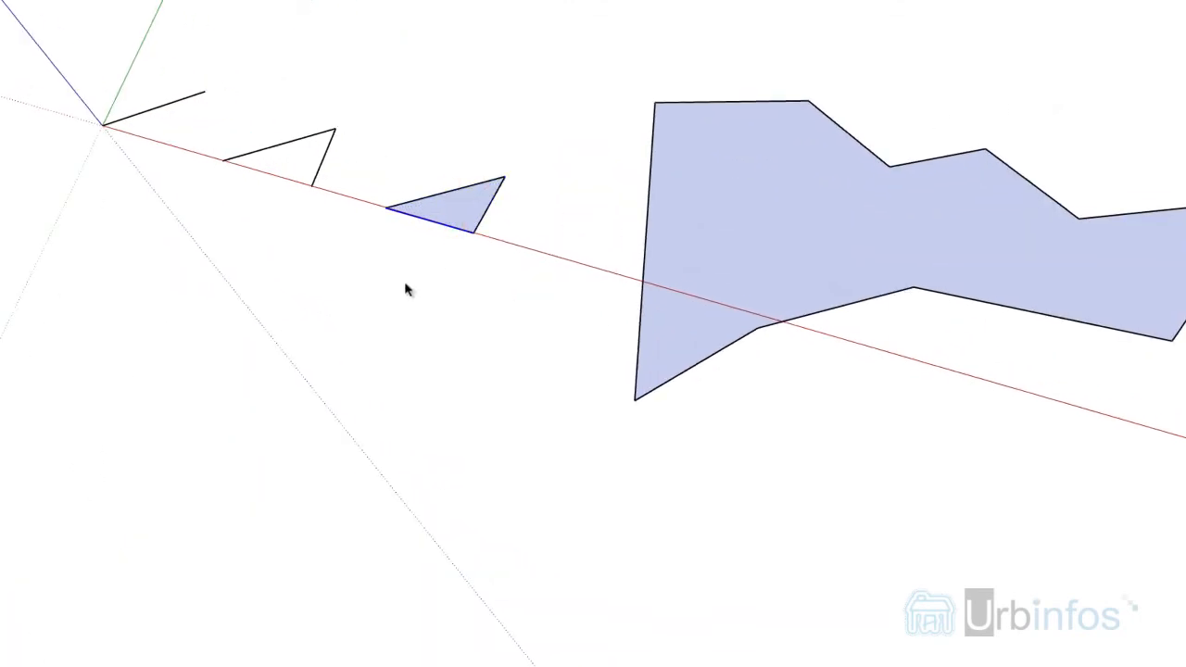
left_click(406, 290)
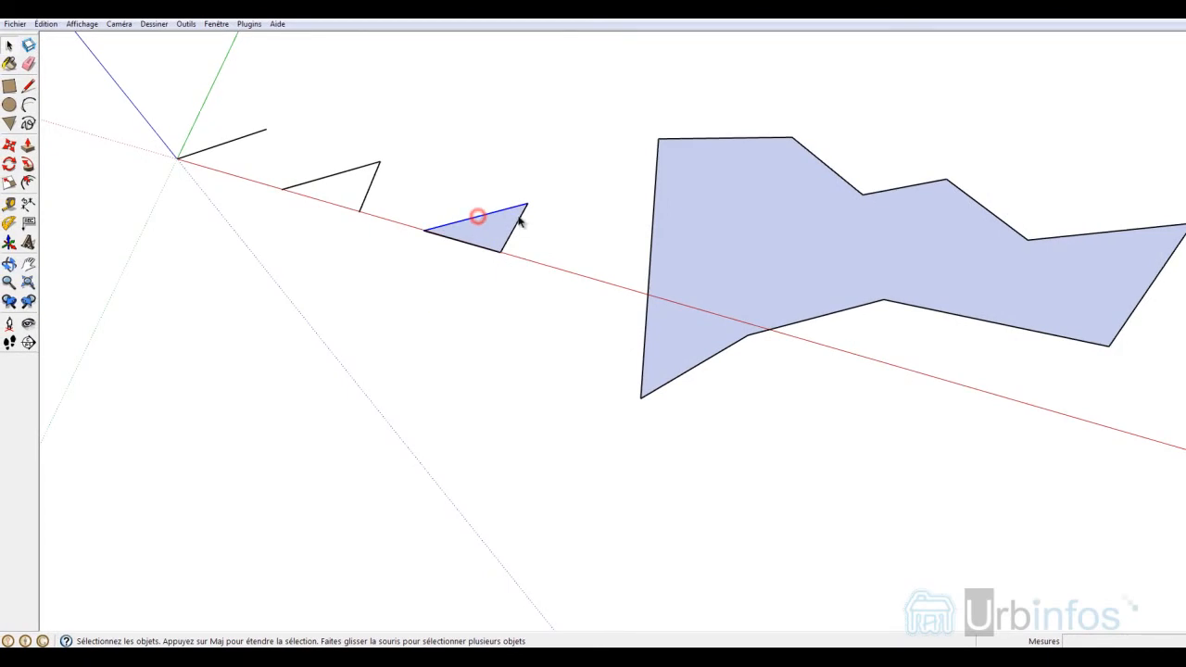
- Select the overlap face on the ground beside the solid's curved side, and examine the whole model from several angles
middle_click_drag(670, 453, 661, 345)
scroll(658, 350, "up", 8)
middle_click_drag(573, 396, 998, 292, "shift")
scroll(424, 402, "down", 6)
middle_click_drag(681, 444, 546, 305, "shift")
middle_click_drag(784, 510, 493, 466)
scroll(596, 379, "down", 10)
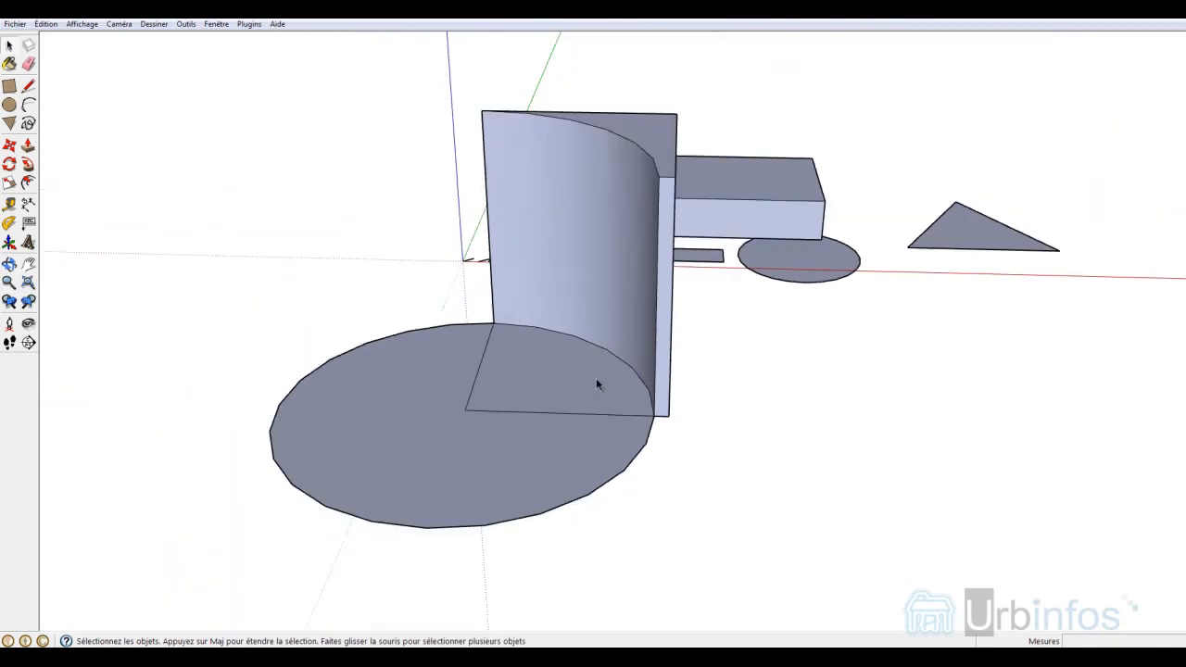
left_click(575, 391)
middle_click_drag(880, 370, 393, 433)
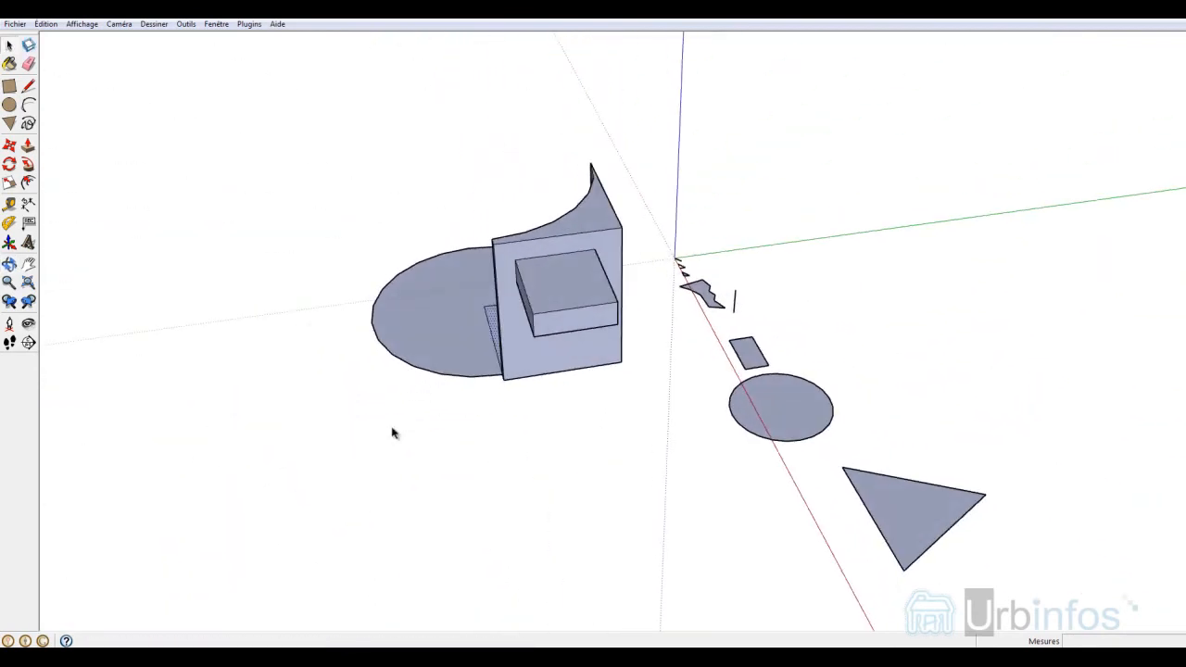